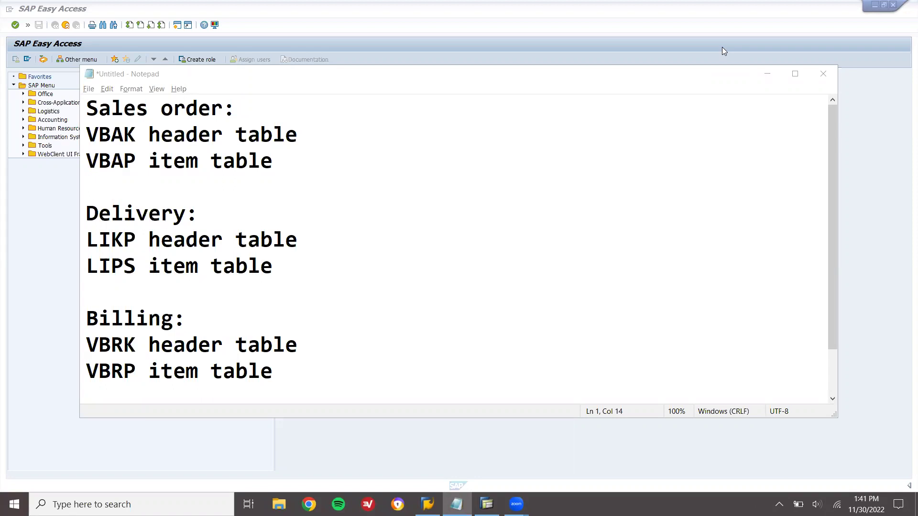
Review the Notepad list of header and item tables for sales orders, deliveries and billing
{"action": "left_click", "coordinate": [245, 102]}
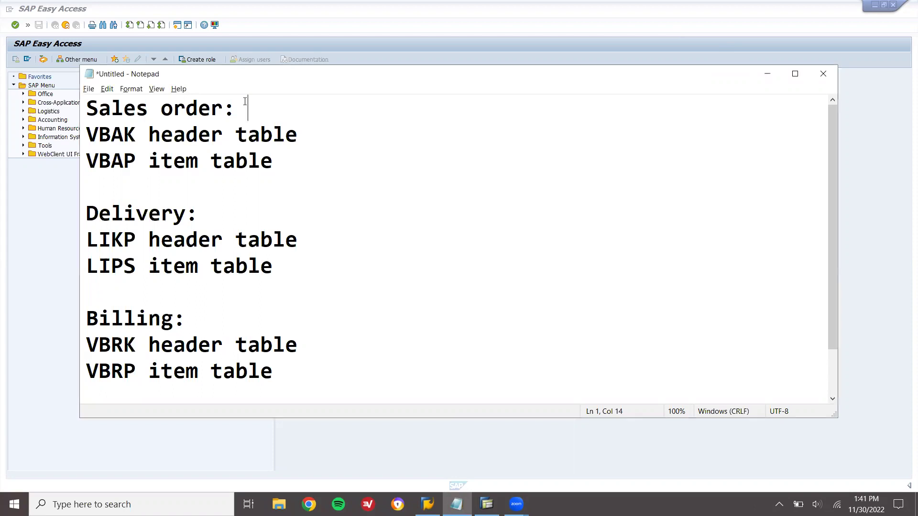
{"action": "double_click", "coordinate": [123, 135]}
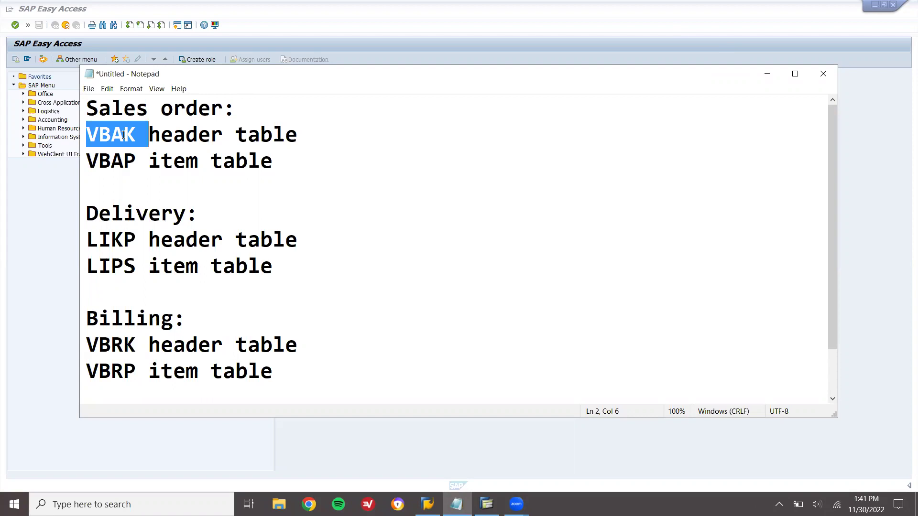
{"action": "double_click", "coordinate": [123, 135]}
{"action": "double_click", "coordinate": [129, 164]}
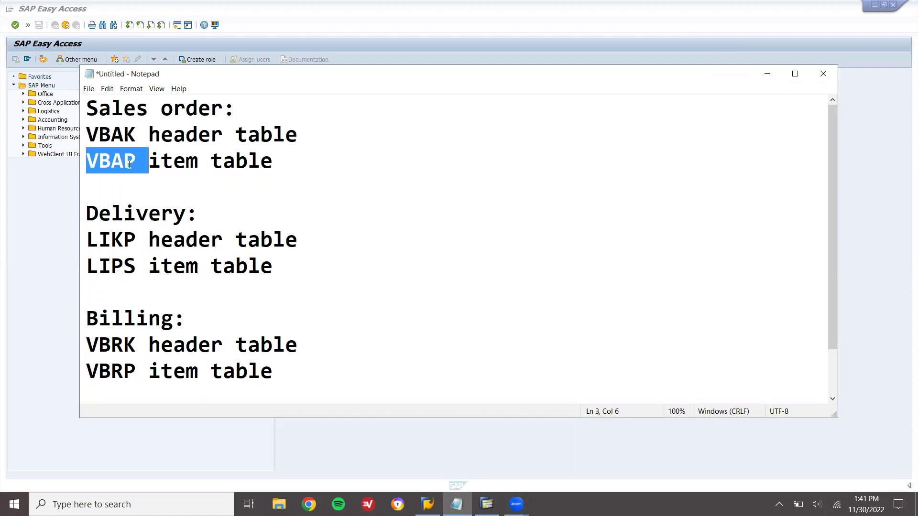
{"action": "double_click", "coordinate": [139, 212]}
{"action": "double_click", "coordinate": [156, 106]}
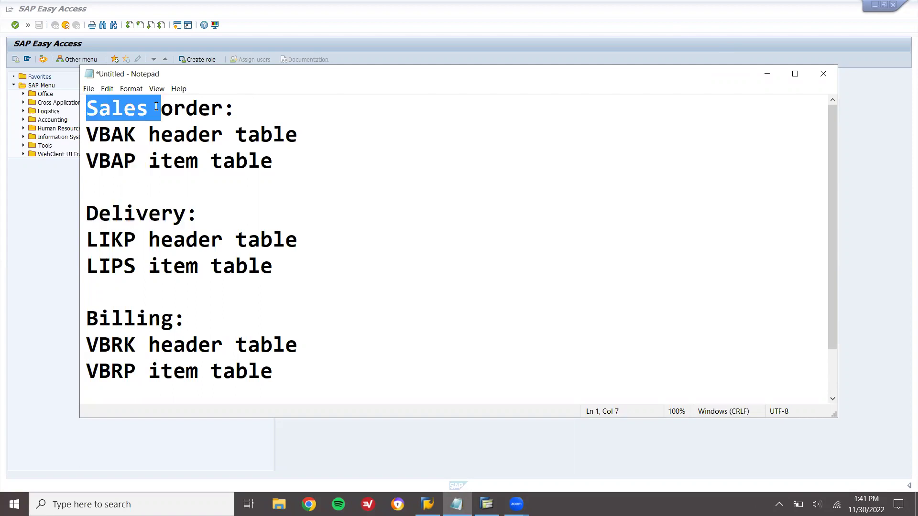
{"action": "double_click", "coordinate": [115, 245]}
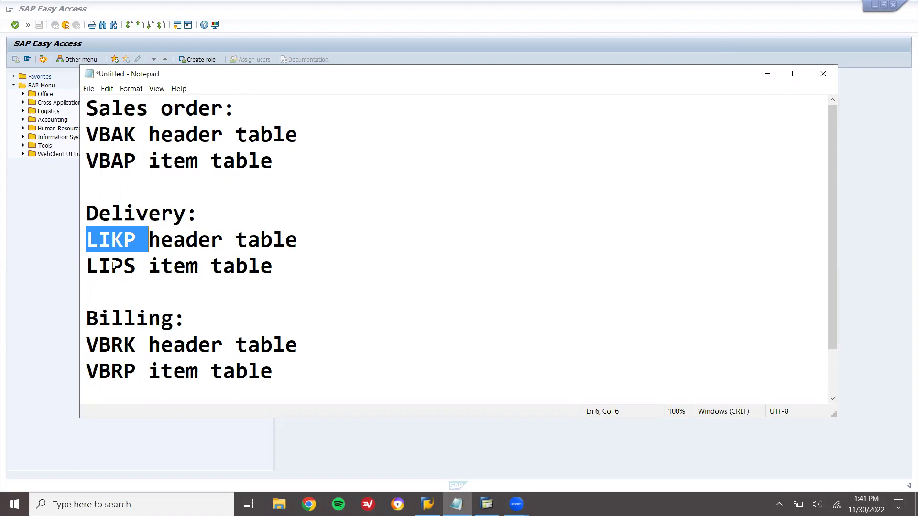
{"action": "double_click", "coordinate": [113, 266]}
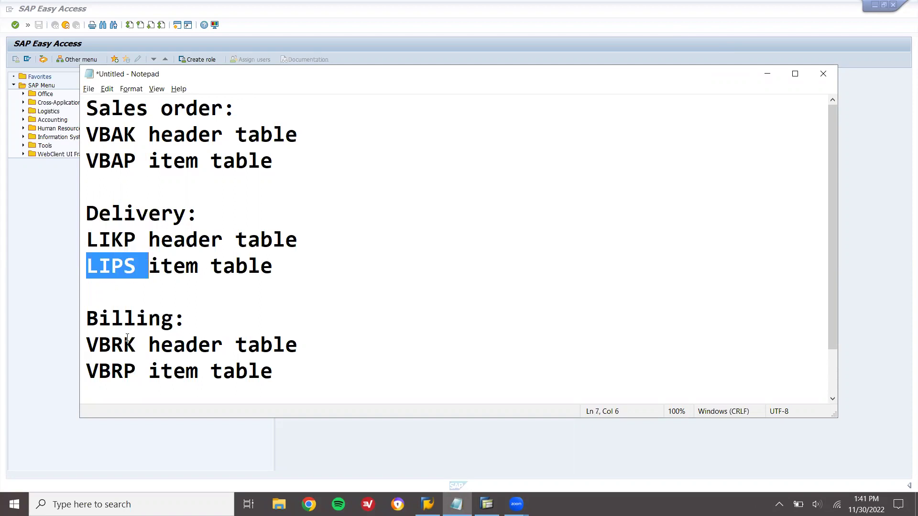
{"action": "double_click", "coordinate": [140, 319]}
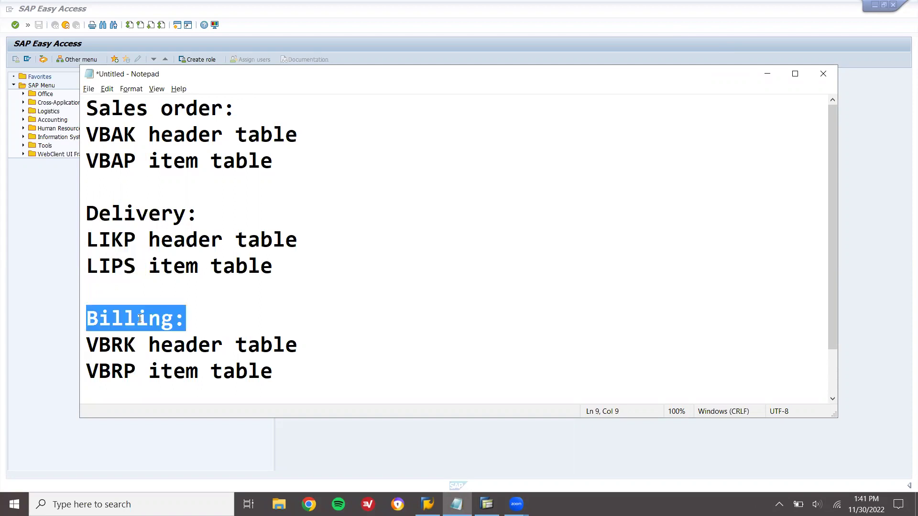
{"action": "double_click", "coordinate": [148, 212]}
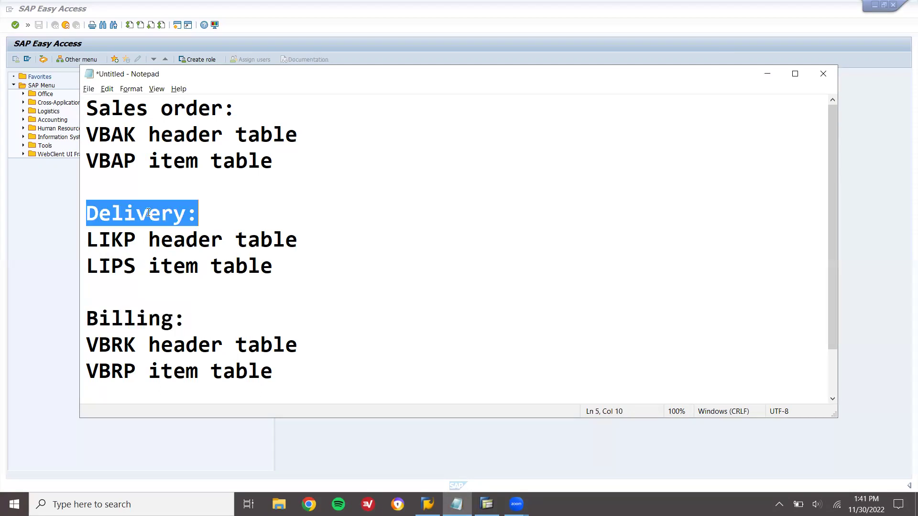
{"action": "double_click", "coordinate": [126, 342]}
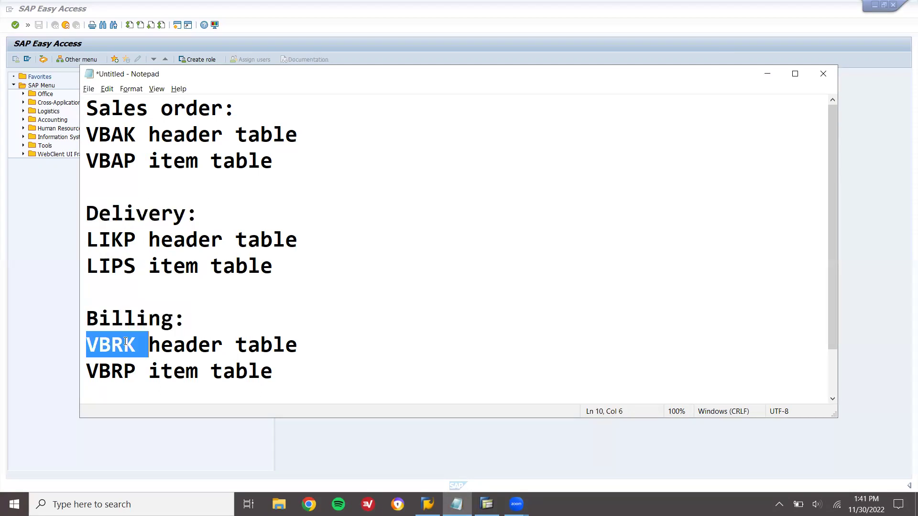
{"action": "double_click", "coordinate": [120, 369]}
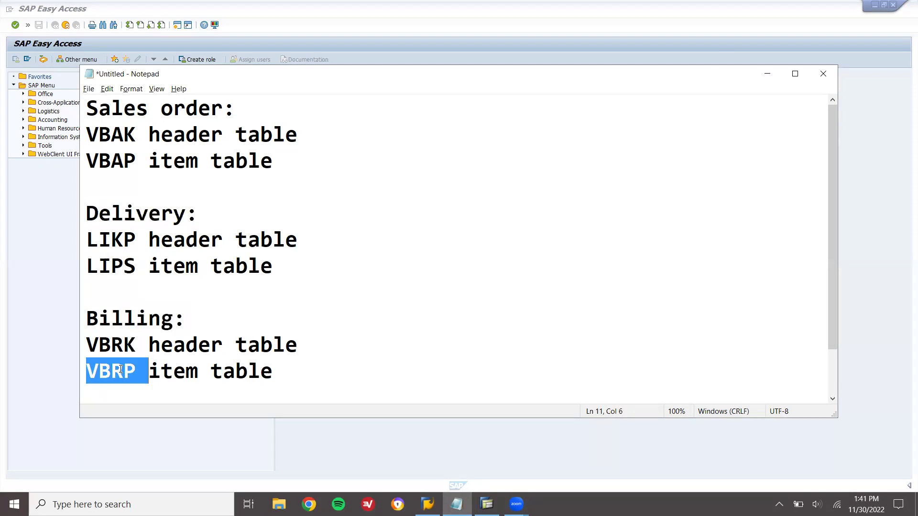
{"action": "left_click", "coordinate": [245, 129]}
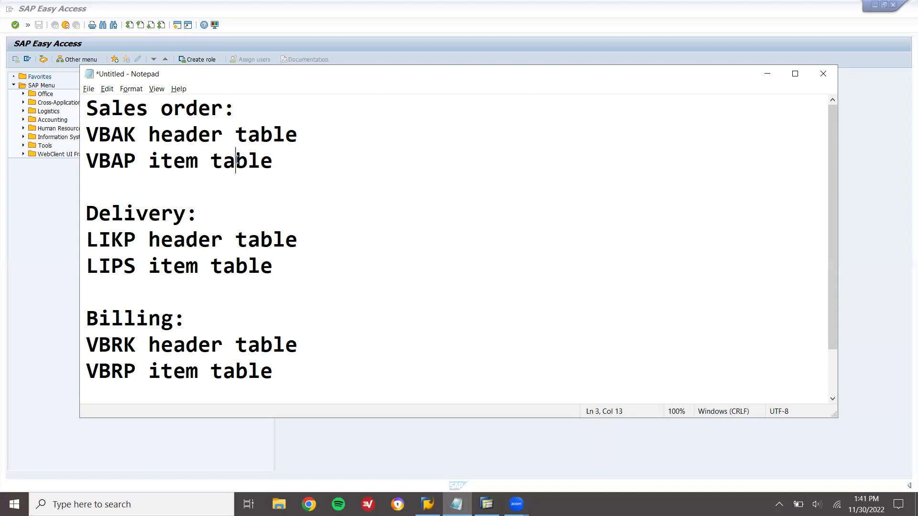
Switch to SAP Easy Access and start transaction VA01 for creating a sales order
{"action": "left_click", "coordinate": [24, 218]}
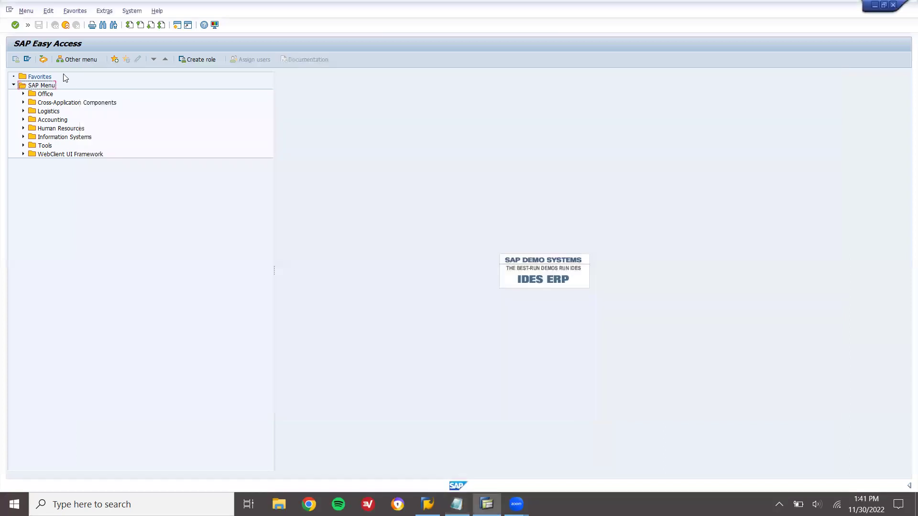
{"action": "left_click", "coordinate": [28, 24]}
{"action": "type", "text": "va01"}
{"action": "key", "text": "Return"}
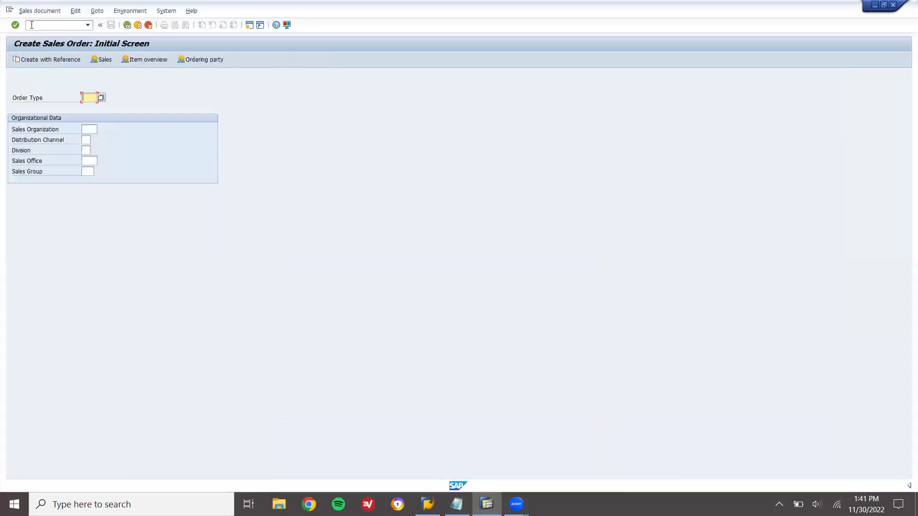
Start a sales order with order type OR, sales organization LD01, distribution channel LD and division LD
{"action": "type", "text": "or"}
{"action": "key", "text": "Tab"}
{"action": "type", "text": "1d01"}
{"action": "key", "text": "Tab"}
{"action": "type", "text": "1d"}
{"action": "key", "text": "Tab"}
{"action": "type", "text": "1d"}
{"action": "key", "text": "Return"}
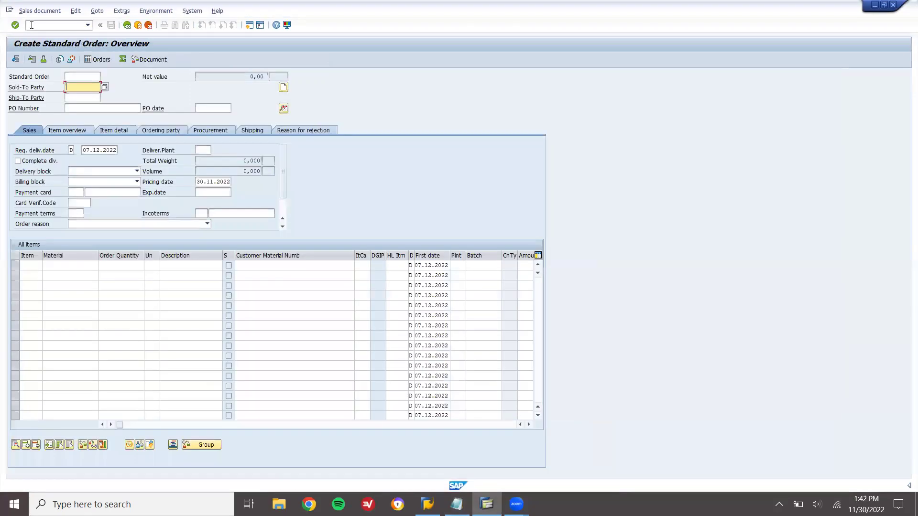
Fill in the sold-to party with the most recent customer number from the input history
{"action": "key", "text": "Down"}
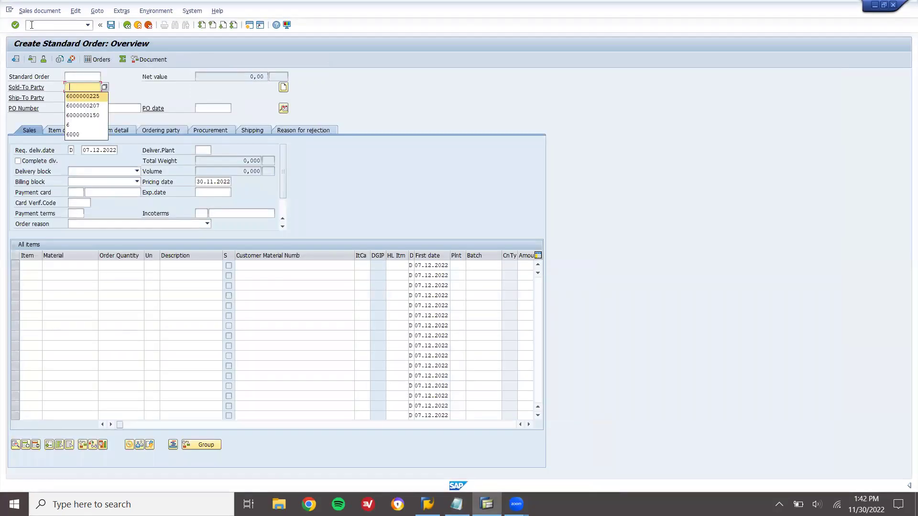
{"action": "key", "text": "Return"}
{"action": "key", "text": "Return"}
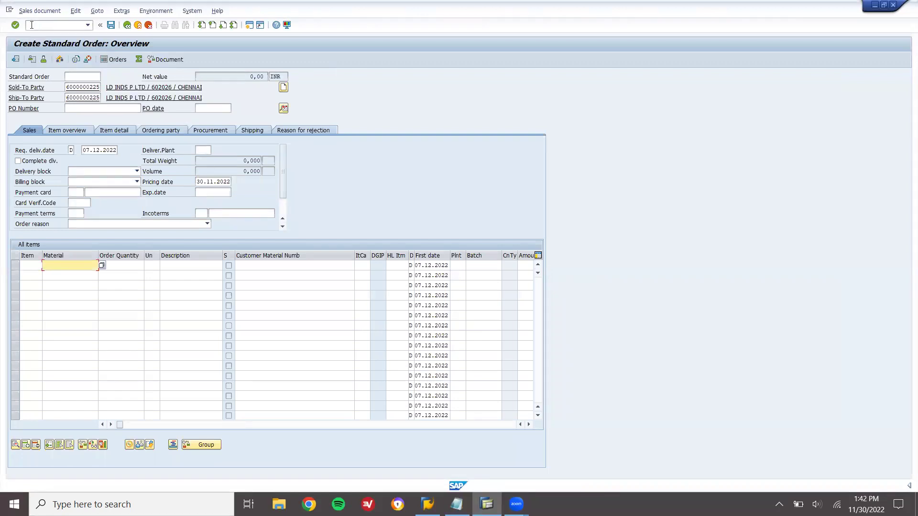
Add material 6898 as the first order item with an order quantity of 10
{"action": "key", "text": "Down"}
{"action": "key", "text": "Down"}
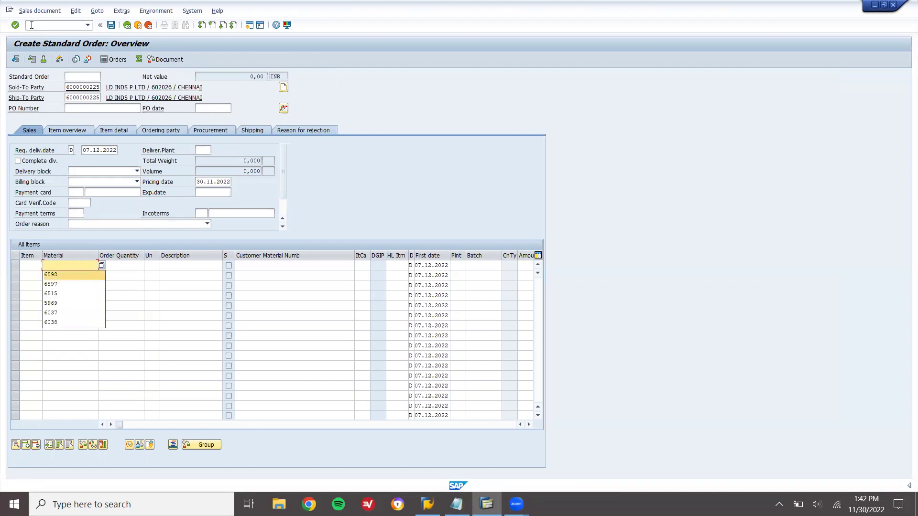
{"action": "key", "text": "Return"}
{"action": "key", "text": "Return"}
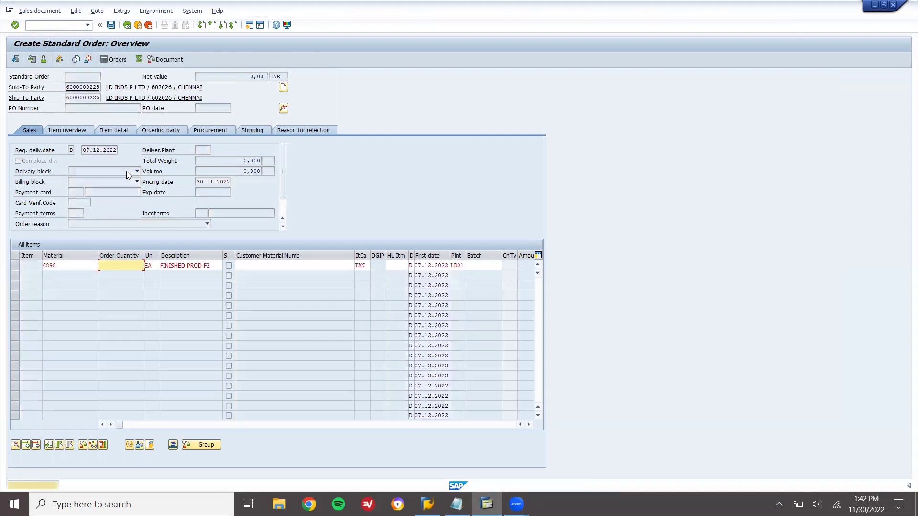
{"action": "type", "text": "10"}
{"action": "key", "text": "Return"}
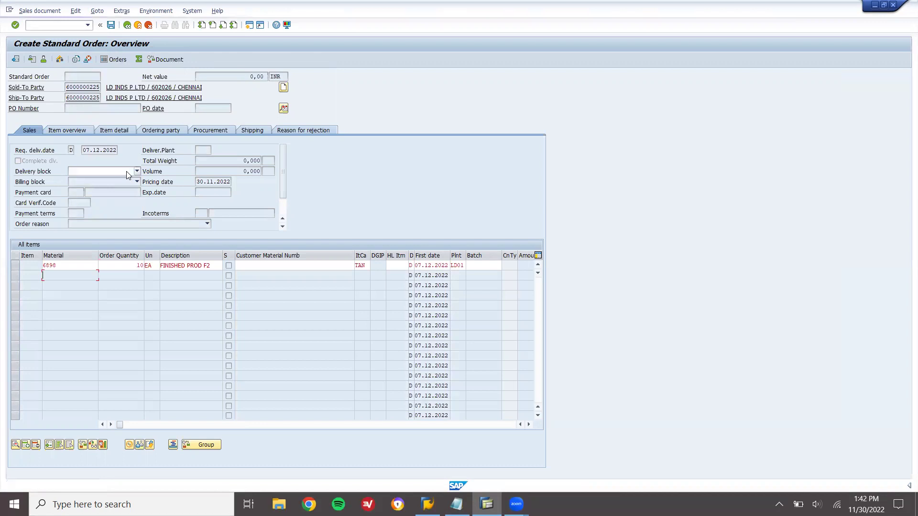
Set the payment terms to 0001 and the Incoterms to CFR with location cfr, acknowledging the freight message
{"action": "left_click", "coordinate": [71, 214]}
{"action": "key", "text": "Down"}
{"action": "key", "text": "Down"}
{"action": "key", "text": "Return"}
{"action": "key", "text": "Tab"}
{"action": "type", "text": "cfr"}
{"action": "key", "text": "Tab"}
{"action": "type", "text": "cfr"}
{"action": "key", "text": "Return"}
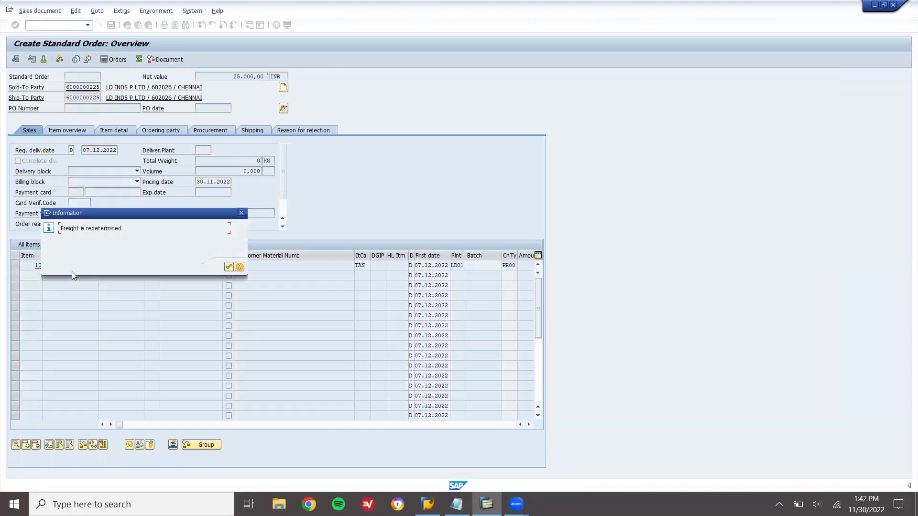
{"action": "key", "text": "Return"}
Set the storage location to LD01 in the shipping data of the item for material 6898
{"action": "double_click", "coordinate": [79, 268]}
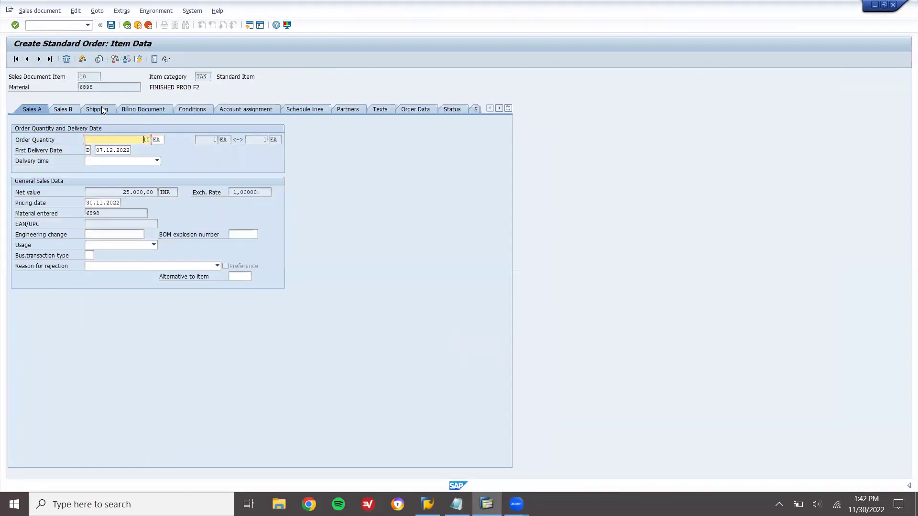
{"action": "left_click", "coordinate": [101, 109]}
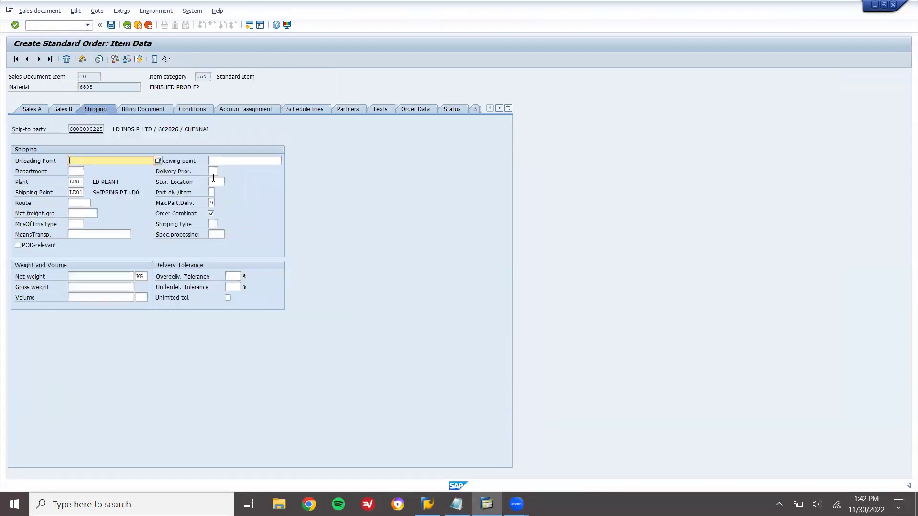
{"action": "left_click", "coordinate": [217, 182]}
{"action": "left_click", "coordinate": [219, 191]}
{"action": "key", "text": "Return"}
Set the net and gross weight of the material 6898 item to 100 KG and return to the order overview
{"action": "left_click", "coordinate": [124, 277]}
{"action": "type", "text": "100"}
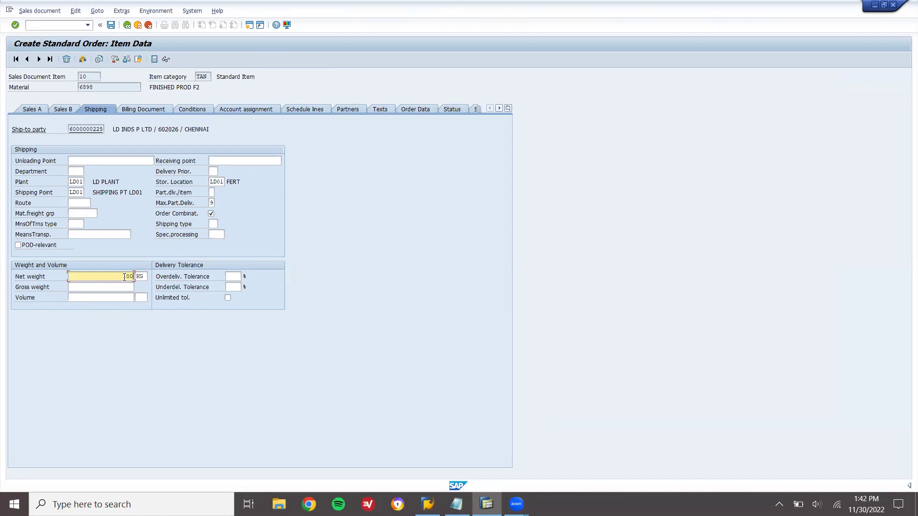
{"action": "key", "text": "Tab"}
{"action": "key", "text": "Return"}
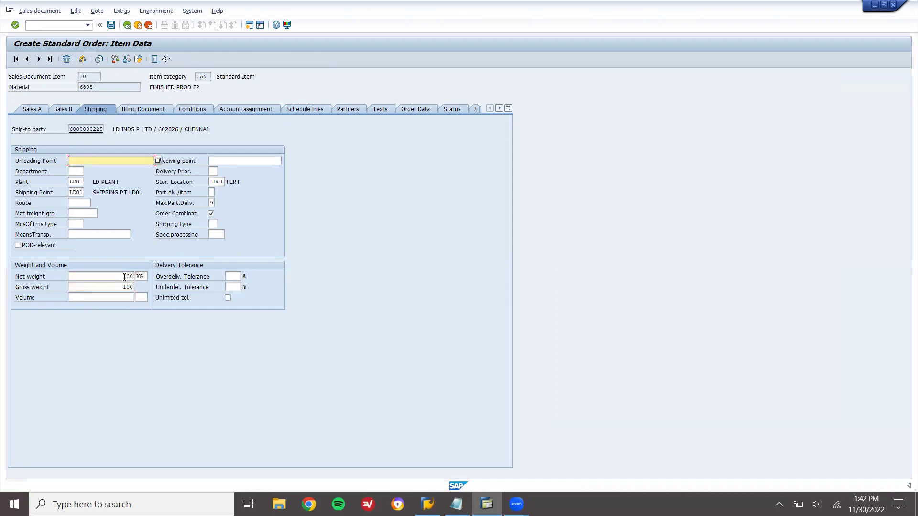
{"action": "key", "text": "F3"}
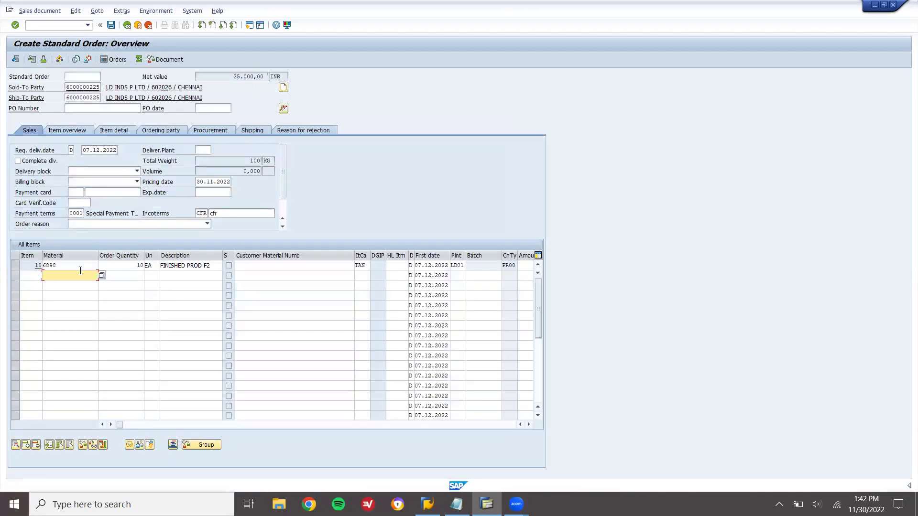
Add material 6897 as the second order item with an order quantity of 10
{"action": "type", "text": "6897"}
{"action": "key", "text": "Tab"}
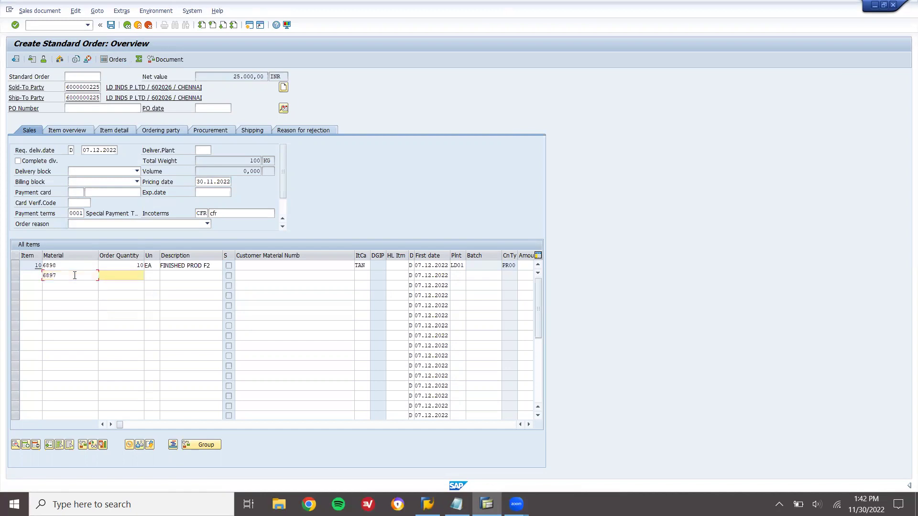
{"action": "key", "text": "Return"}
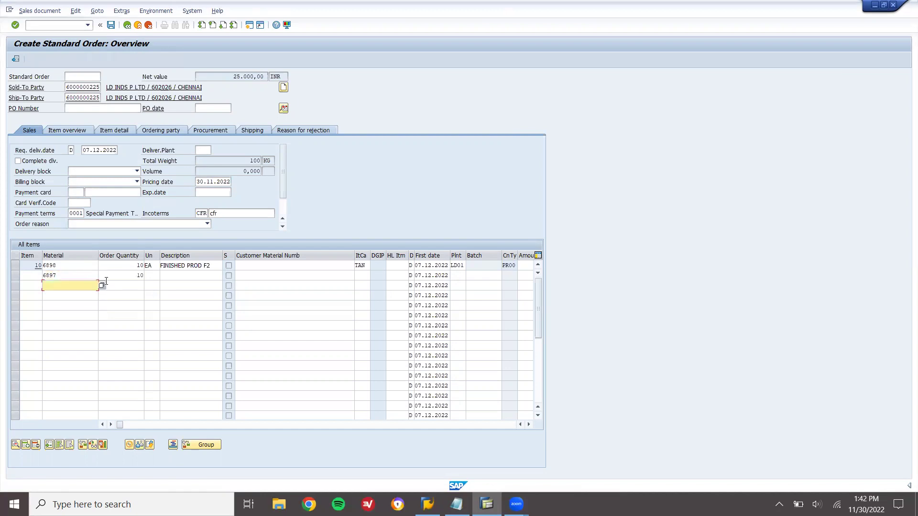
Set the storage location to LD01 in the shipping data of the item for material 6897
{"action": "double_click", "coordinate": [82, 275]}
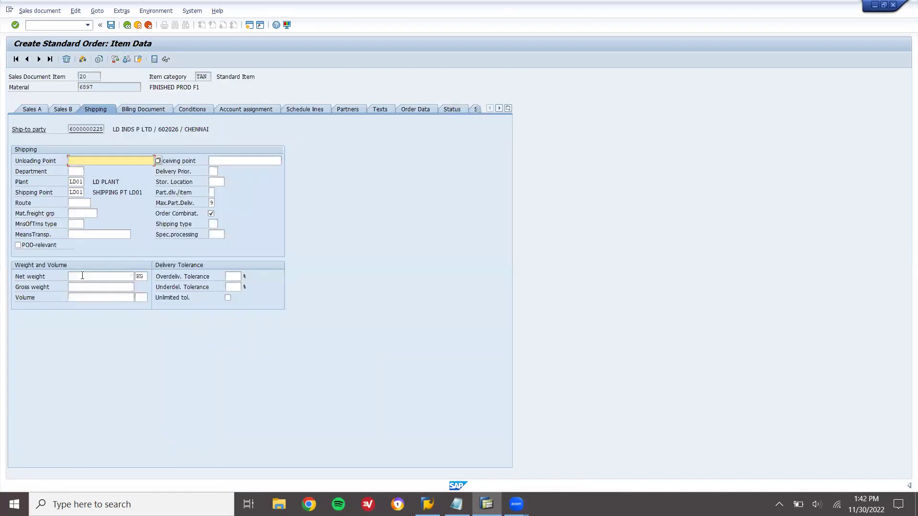
{"action": "left_click", "coordinate": [221, 180]}
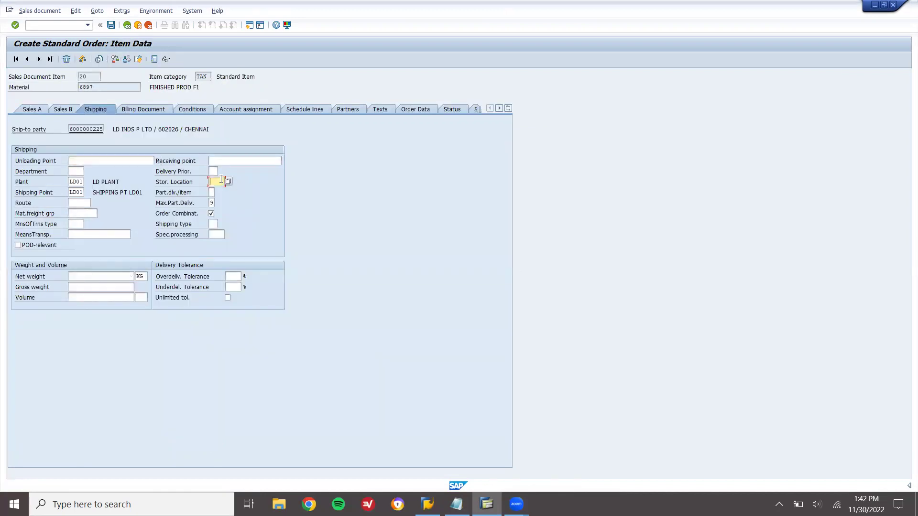
{"action": "key", "text": "Down"}
{"action": "key", "text": "Return"}
{"action": "key", "text": "Return"}
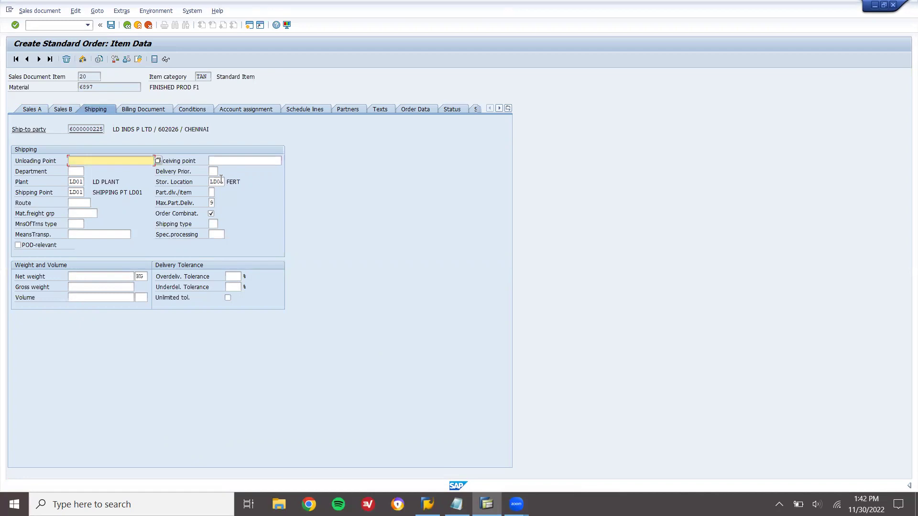
Set the net and gross weight of the material 6897 item to 100 KG and save the sales order
{"action": "left_click", "coordinate": [114, 277]}
{"action": "key", "text": "Down"}
{"action": "type", "text": "100"}
{"action": "key", "text": "Return"}
{"action": "left_click", "coordinate": [110, 25]}
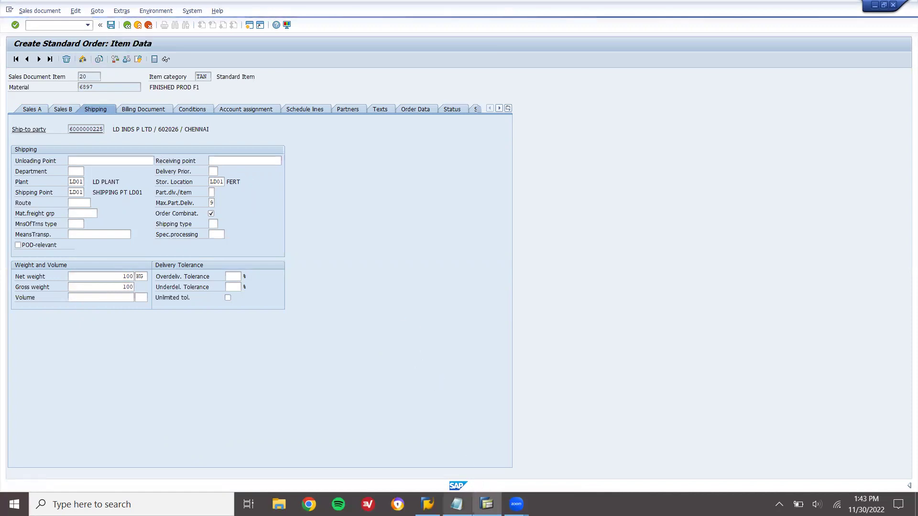
Record the saved order's number beside the Sales order heading in Notepad, and switch back to SAP
{"action": "mouse_move", "coordinate": [456, 503]}
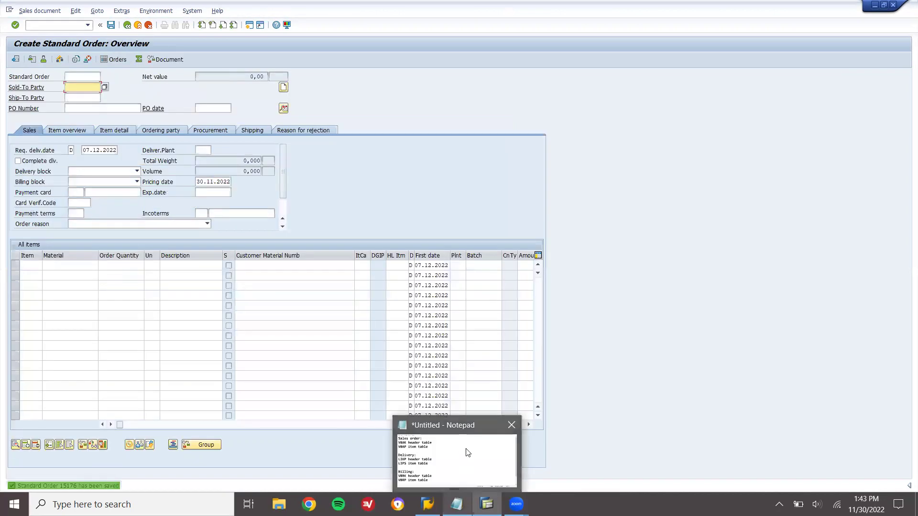
{"action": "left_click", "coordinate": [467, 451]}
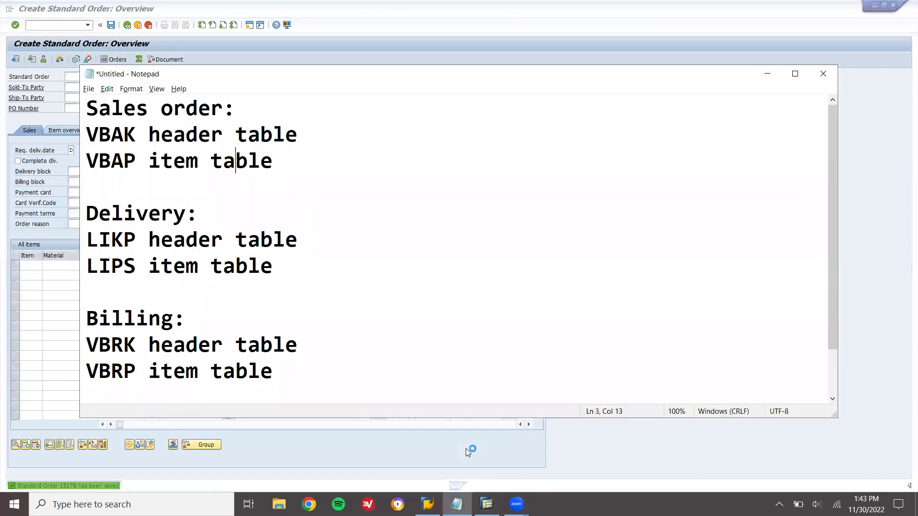
{"action": "left_click", "coordinate": [261, 108]}
{"action": "type", "text": "15176"}
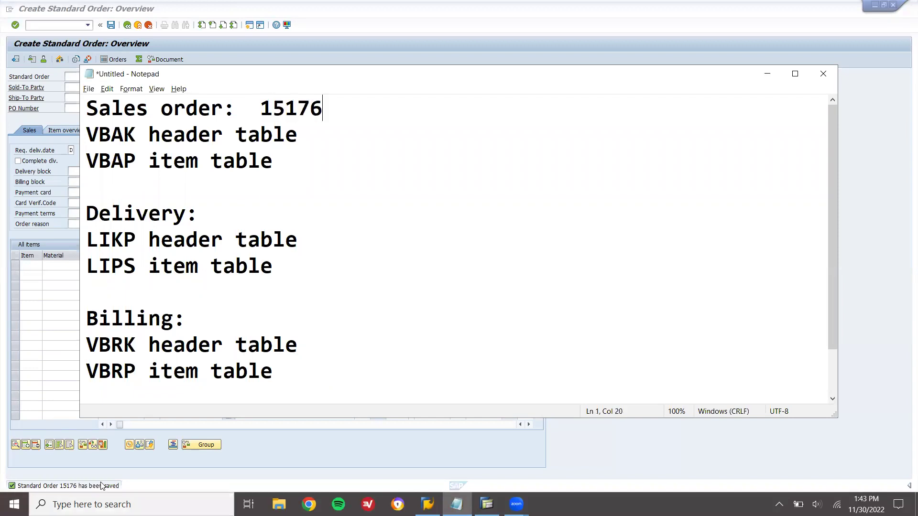
{"action": "left_click", "coordinate": [69, 491]}
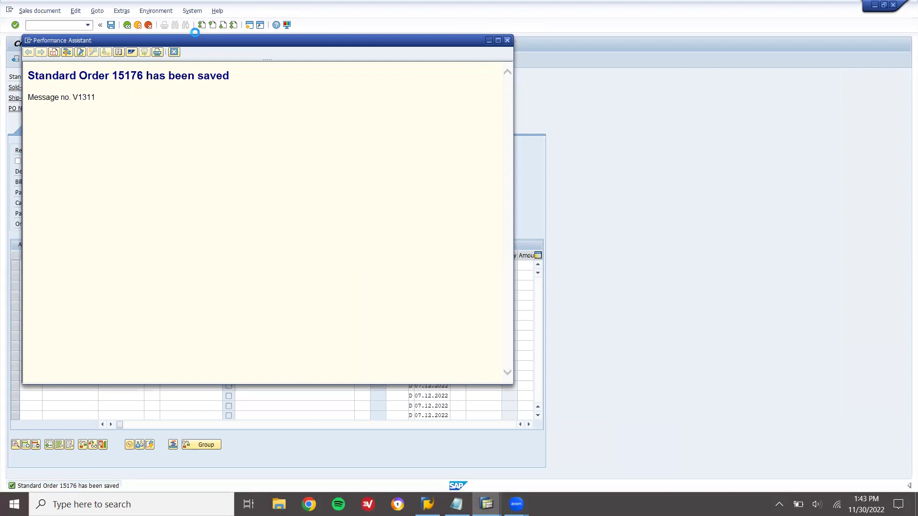
Leave the sales order, open the Data Browser and bring up the selection screen for the VBAK table noted in Notepad
{"action": "left_click", "coordinate": [138, 25]}
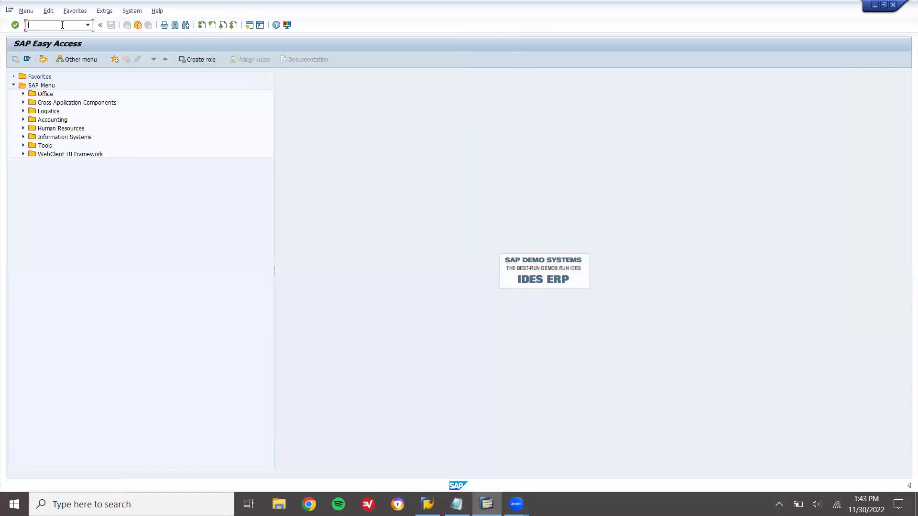
{"action": "key", "text": "Return"}
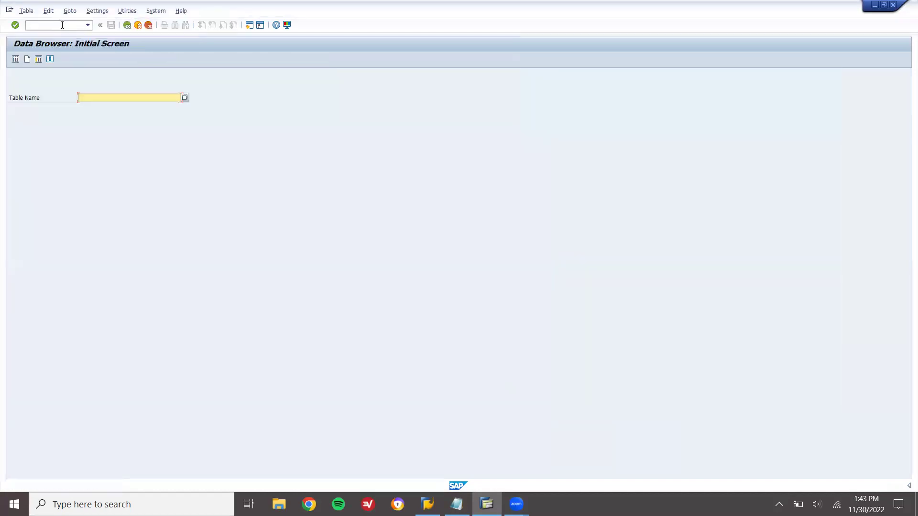
{"action": "key", "text": "alt+Tab"}
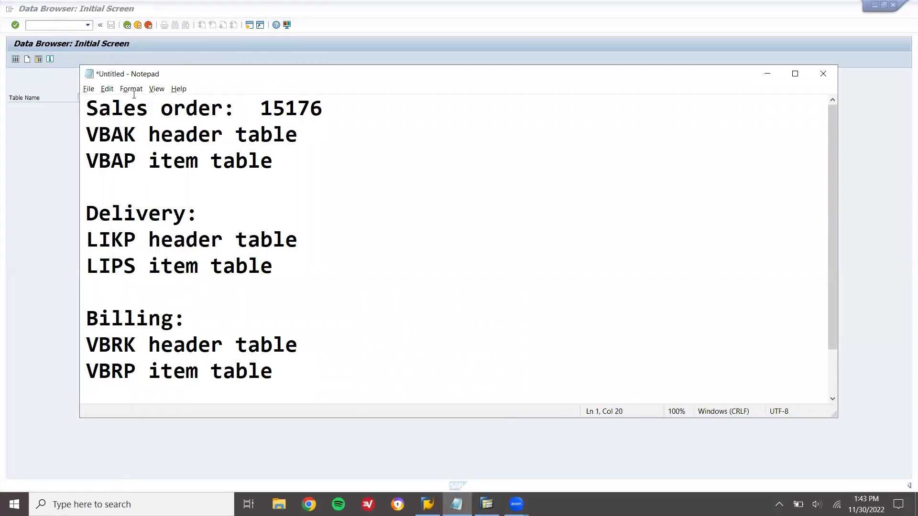
{"action": "double_click", "coordinate": [112, 134]}
{"action": "key", "text": "ctrl+c"}
{"action": "key", "text": "alt+Tab"}
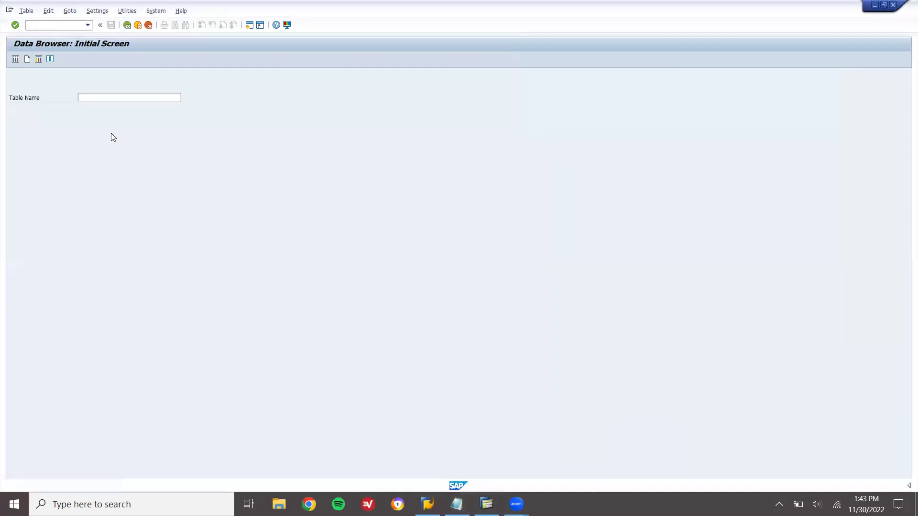
{"action": "left_click", "coordinate": [166, 96]}
{"action": "key", "text": "ctrl+v"}
{"action": "key", "text": "Return"}
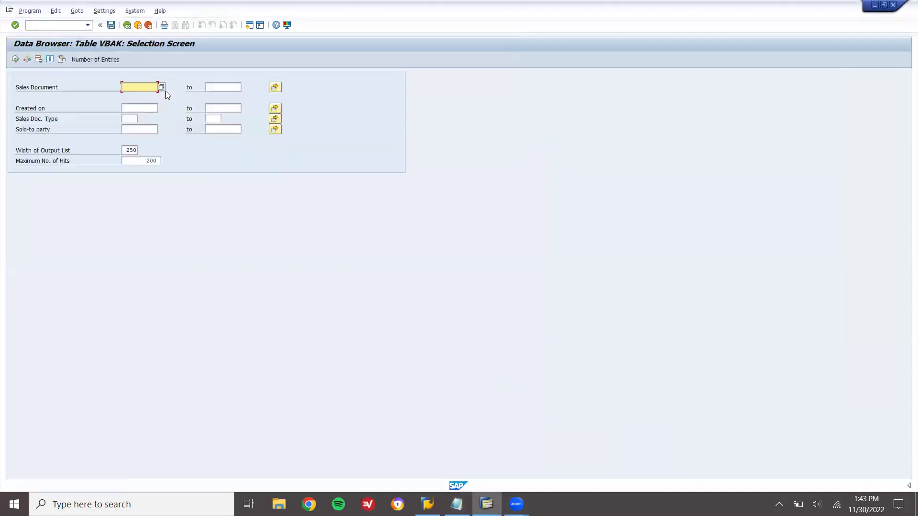
Copy the sales order number from Notepad as the VBAK sales document filter and run the selection
{"action": "key", "text": "alt+Tab"}
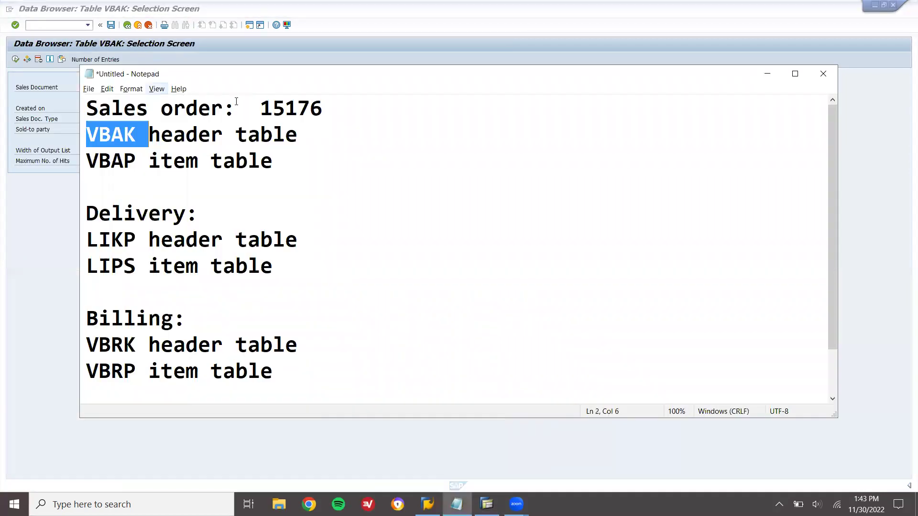
{"action": "double_click", "coordinate": [311, 116]}
{"action": "key", "text": "ctrl+c"}
{"action": "key", "text": "alt+Tab"}
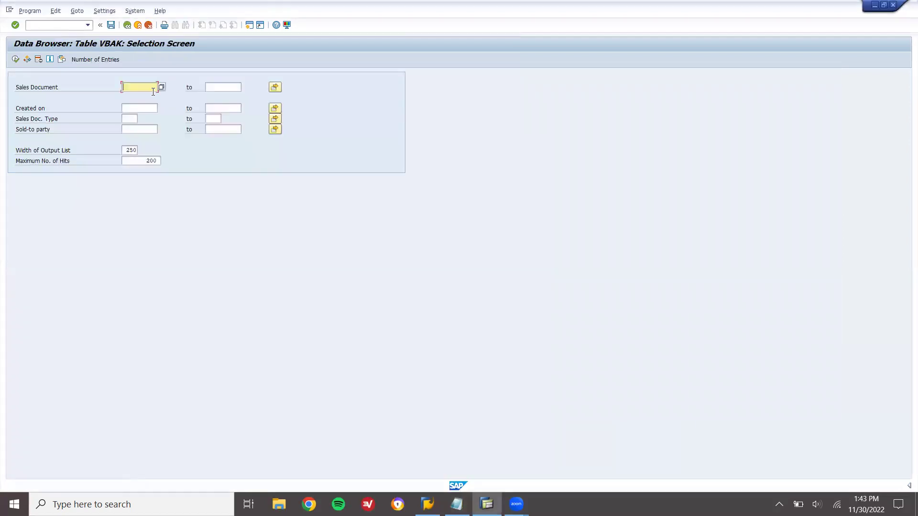
{"action": "key", "text": "ctrl+v"}
{"action": "left_click", "coordinate": [14, 60]}
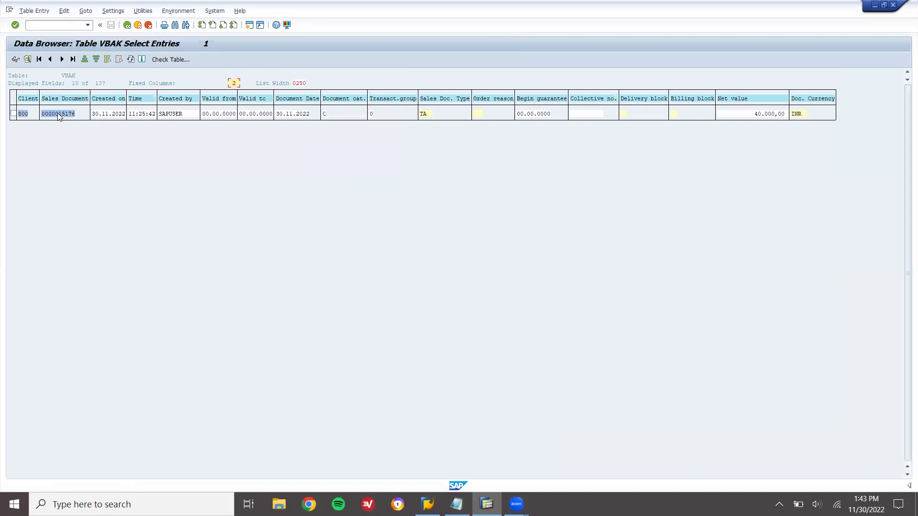
Open the VBAK entry, examine its header fields including the sold-to party, and return to the selection screen
{"action": "double_click", "coordinate": [57, 113]}
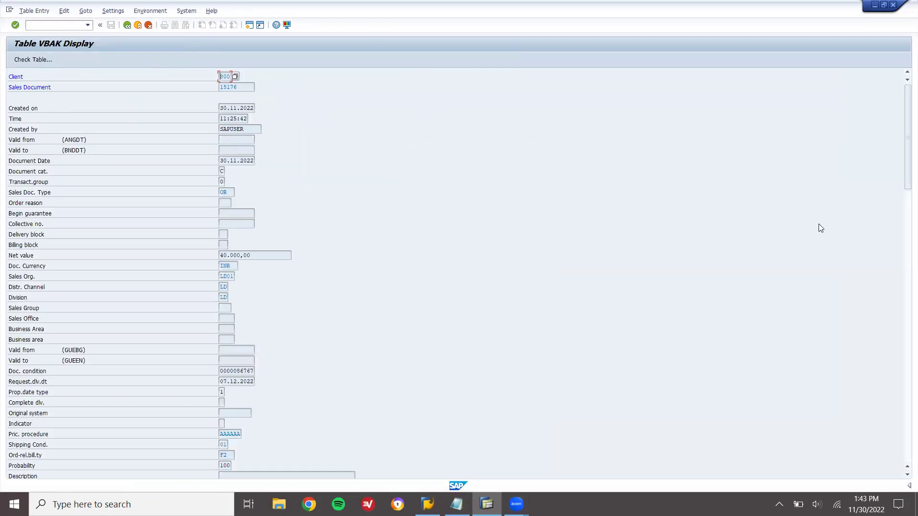
{"action": "left_click_drag", "start_coordinate": [906, 157], "coordinate": [905, 210]}
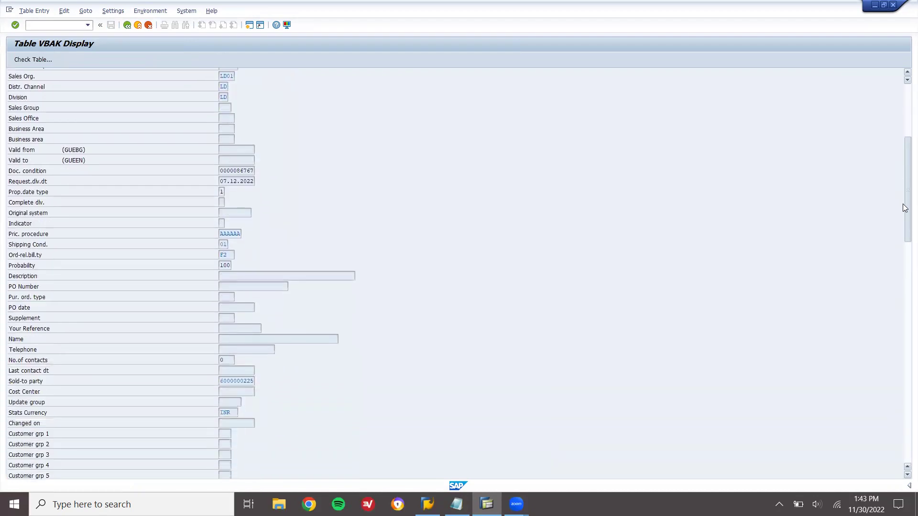
{"action": "left_click", "coordinate": [235, 376]}
{"action": "left_click_drag", "start_coordinate": [221, 381], "coordinate": [258, 382]}
{"action": "left_click", "coordinate": [128, 25]}
{"action": "left_click", "coordinate": [128, 26]}
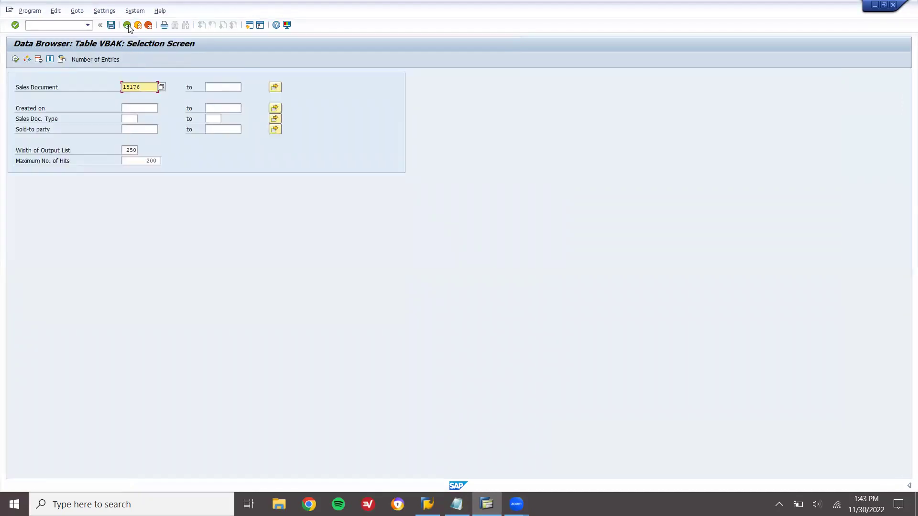
Display the VBAP table entries for the same sales order number
{"action": "left_click", "coordinate": [126, 25]}
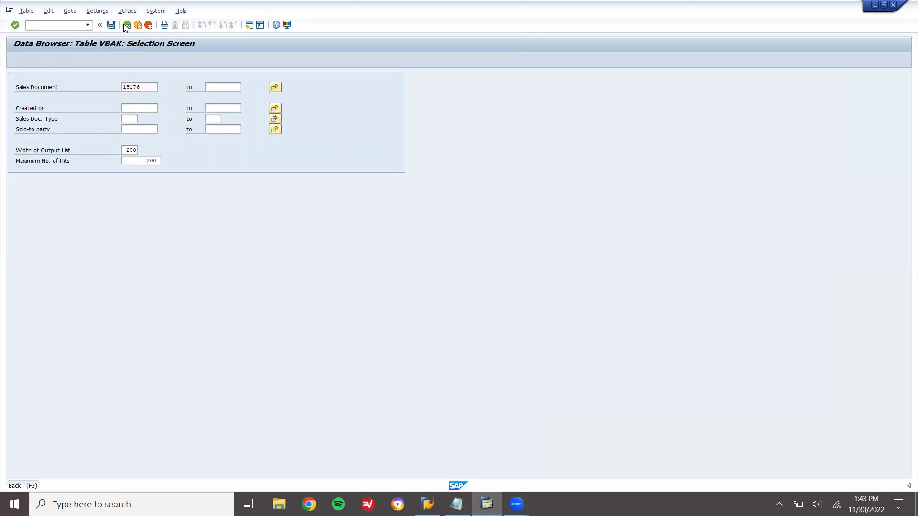
{"action": "type", "text": "vap"}
{"action": "key", "text": "Return"}
{"action": "type", "text": "15176"}
{"action": "left_click", "coordinate": [16, 59]}
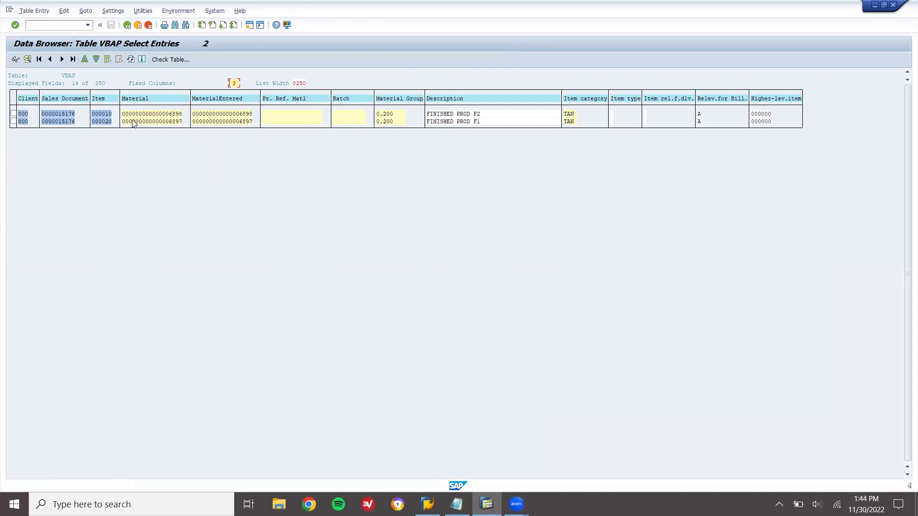
Download the VBAP entries list in unconverted format to the Desktop as a text file named VBAP
{"action": "left_click", "coordinate": [64, 11]}
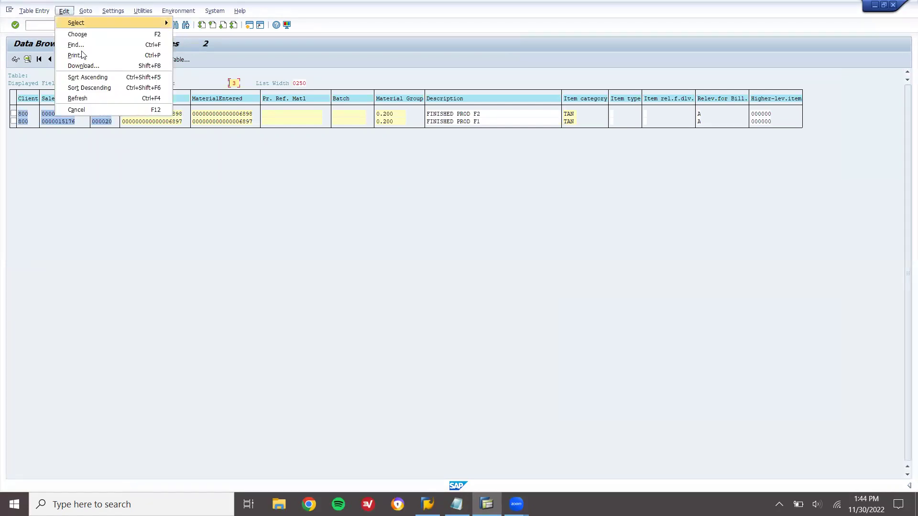
{"action": "left_click", "coordinate": [84, 66]}
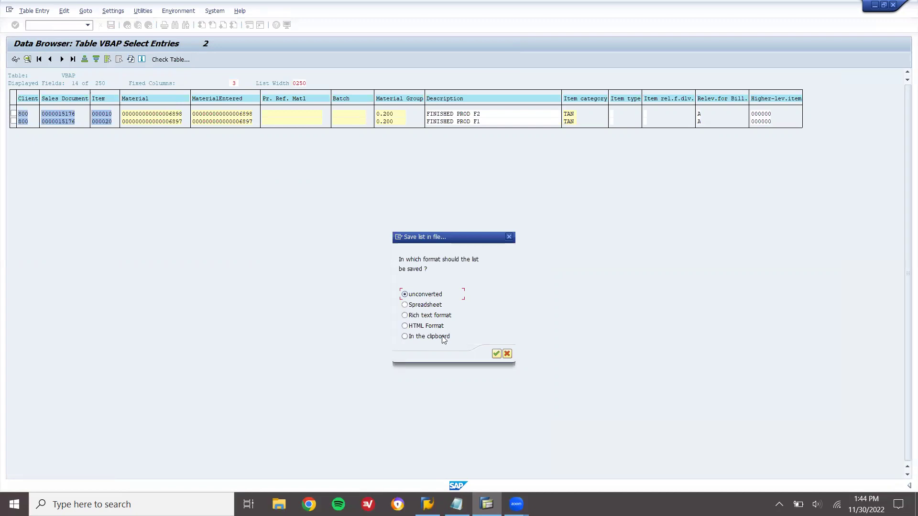
{"action": "left_click", "coordinate": [496, 355]}
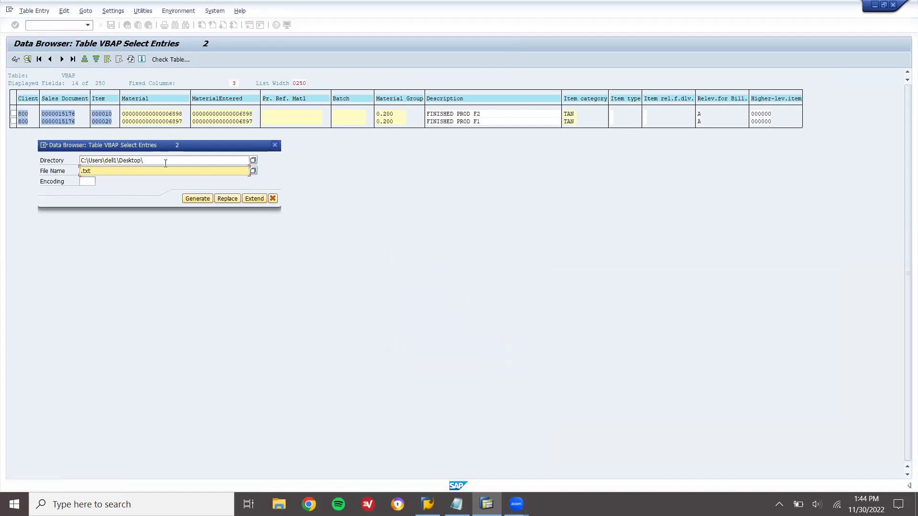
{"action": "type", "text": "VBA"}
{"action": "type", "text": "P.TCX"}
{"action": "type", "text": "X"}
{"action": "left_click", "coordinate": [196, 199]}
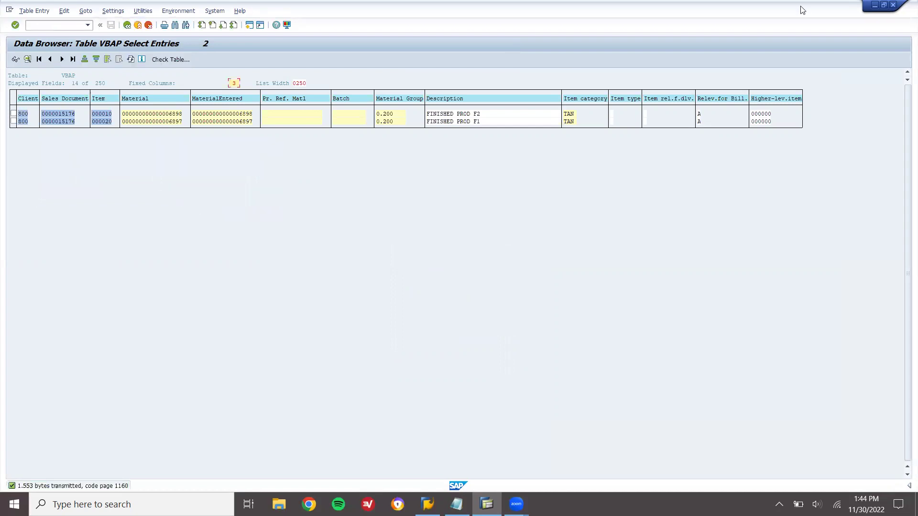
Minimize the SAP and notes windows and open the exported VBAP file from the desktop
{"action": "left_click", "coordinate": [875, 6]}
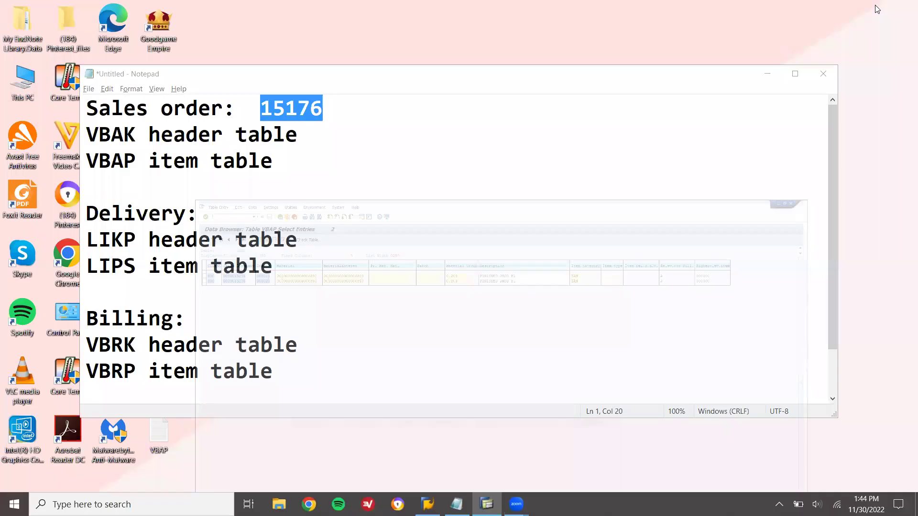
{"action": "left_click", "coordinate": [774, 75]}
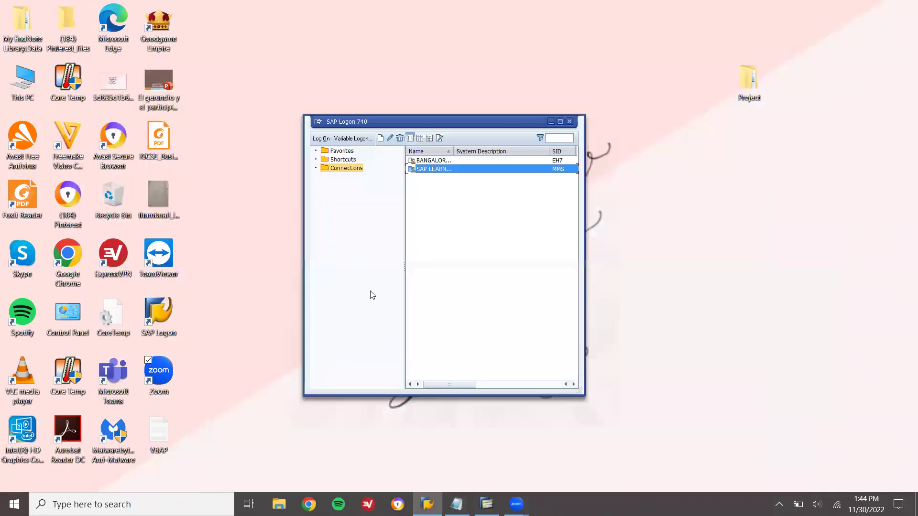
{"action": "left_click", "coordinate": [156, 448]}
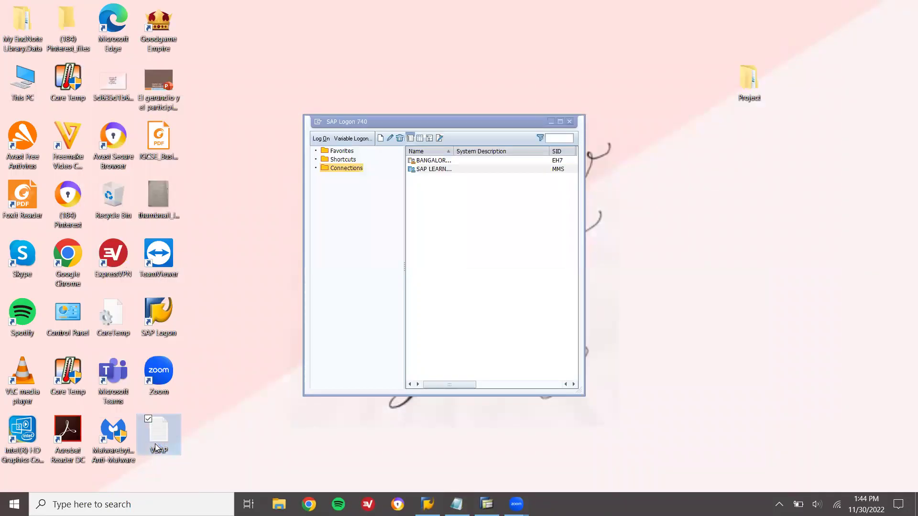
{"action": "double_click", "coordinate": [155, 448]}
{"action": "left_click_drag", "start_coordinate": [548, 80], "coordinate": [555, 37]}
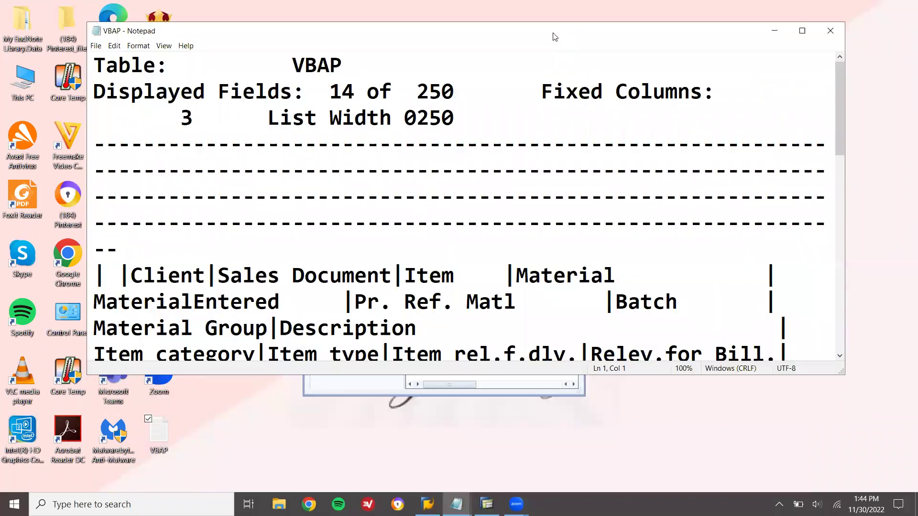
Check the material numbers of both order items in the exported VBAP file and close it
{"action": "left_click_drag", "start_coordinate": [843, 111], "coordinate": [849, 241]}
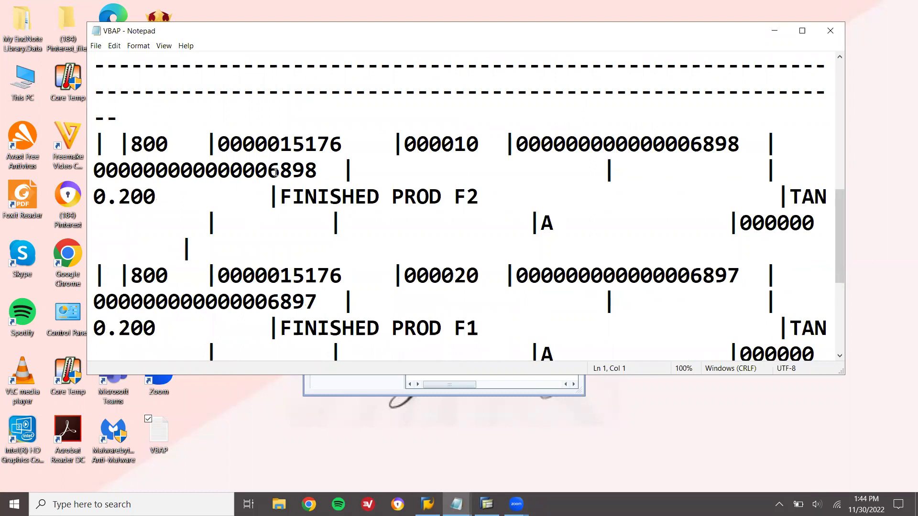
{"action": "left_click_drag", "start_coordinate": [276, 172], "coordinate": [315, 172]}
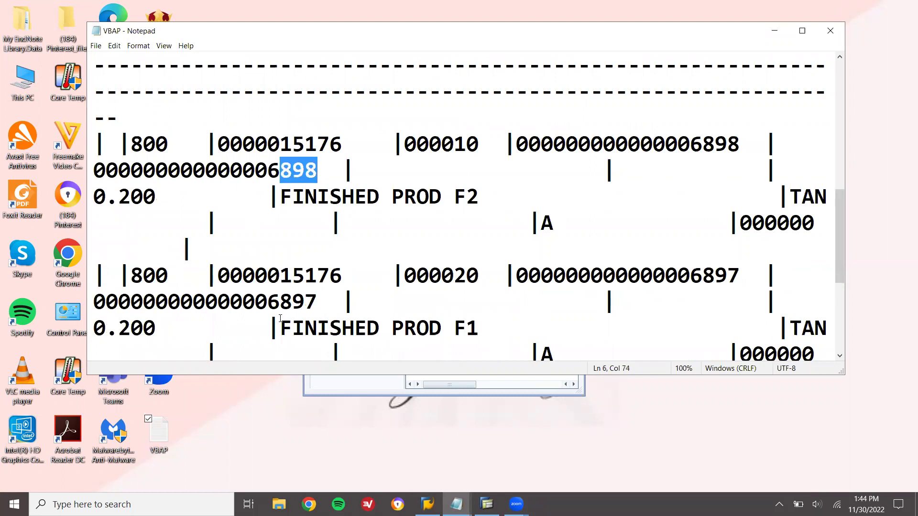
{"action": "left_click_drag", "start_coordinate": [271, 305], "coordinate": [320, 302]}
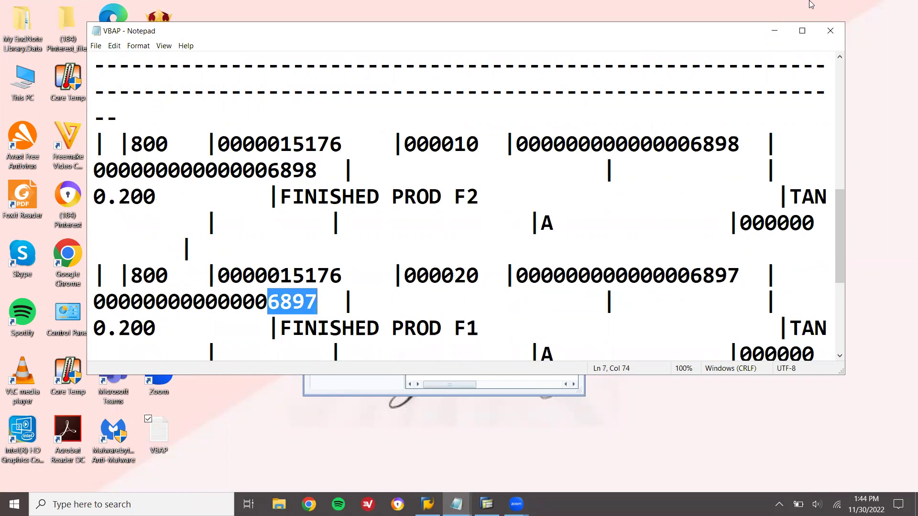
{"action": "left_click", "coordinate": [834, 37]}
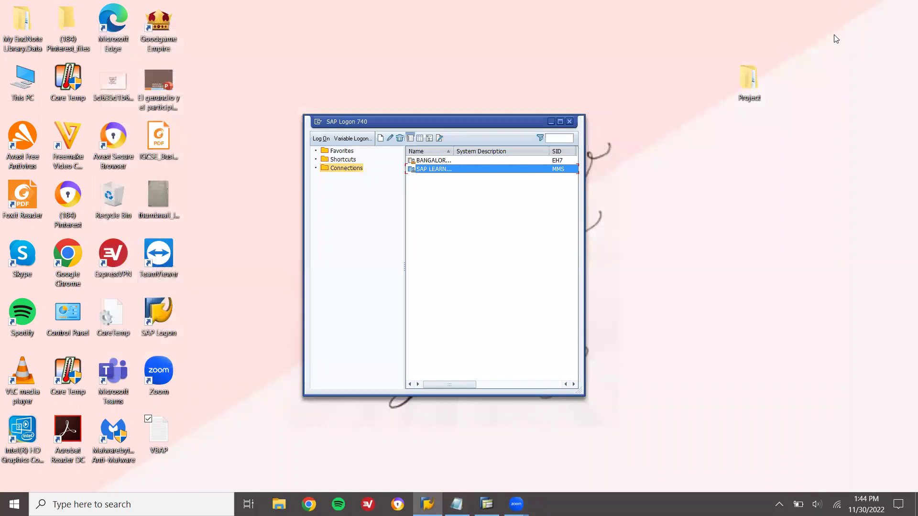
Switch back to SAP, leave the Data Browser and open Create Outbound Delivery with Order Reference
{"action": "left_click", "coordinate": [487, 504]}
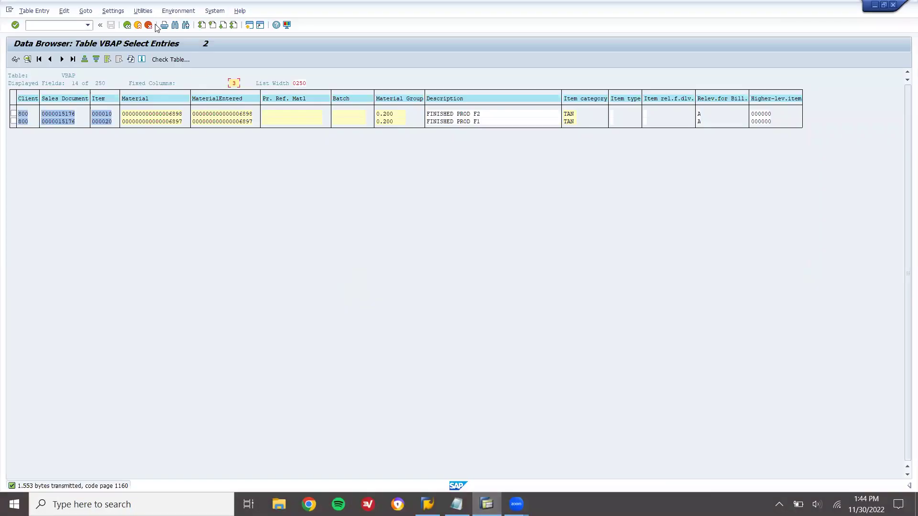
{"action": "left_click", "coordinate": [138, 25]}
{"action": "left_click", "coordinate": [138, 26]}
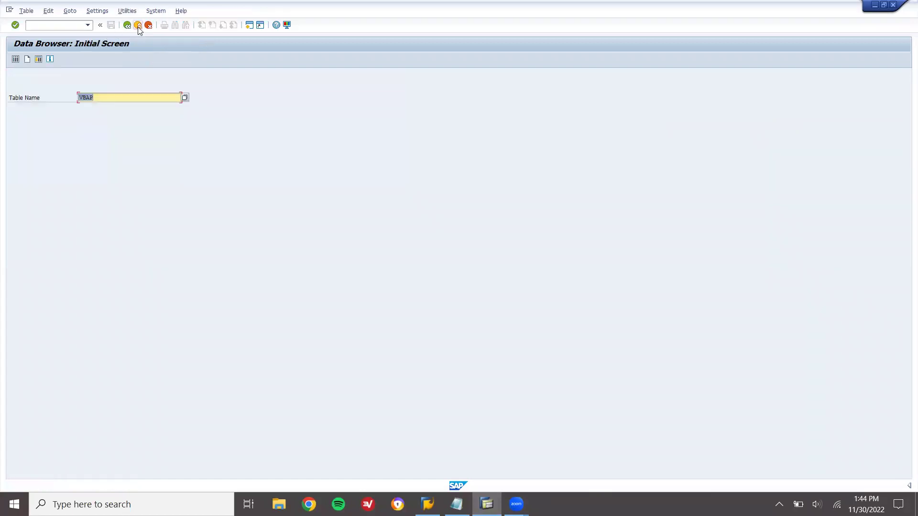
{"action": "left_click", "coordinate": [138, 26]}
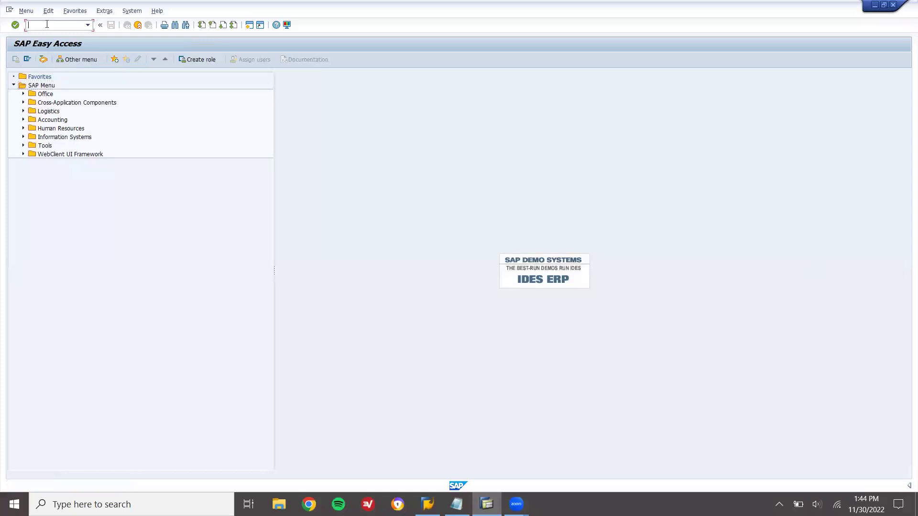
{"action": "key", "text": "Return"}
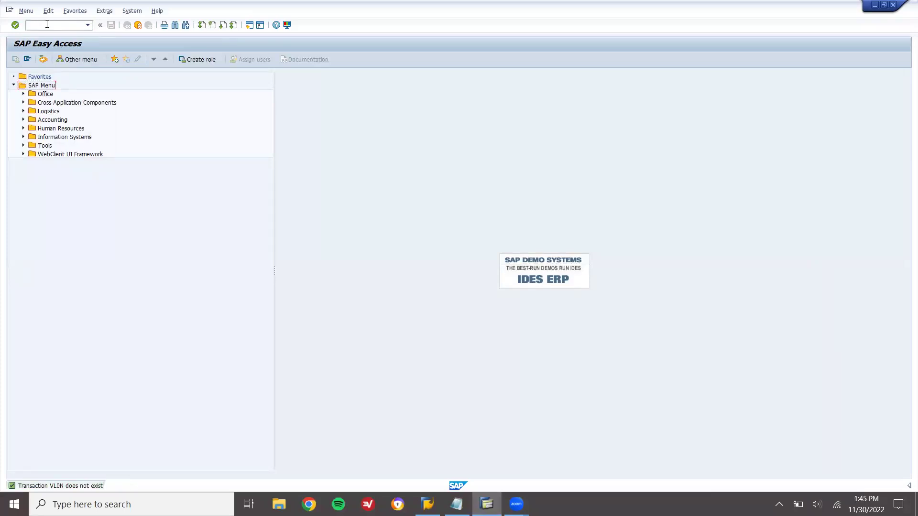
{"action": "left_click", "coordinate": [47, 24]}
{"action": "key", "text": "Return"}
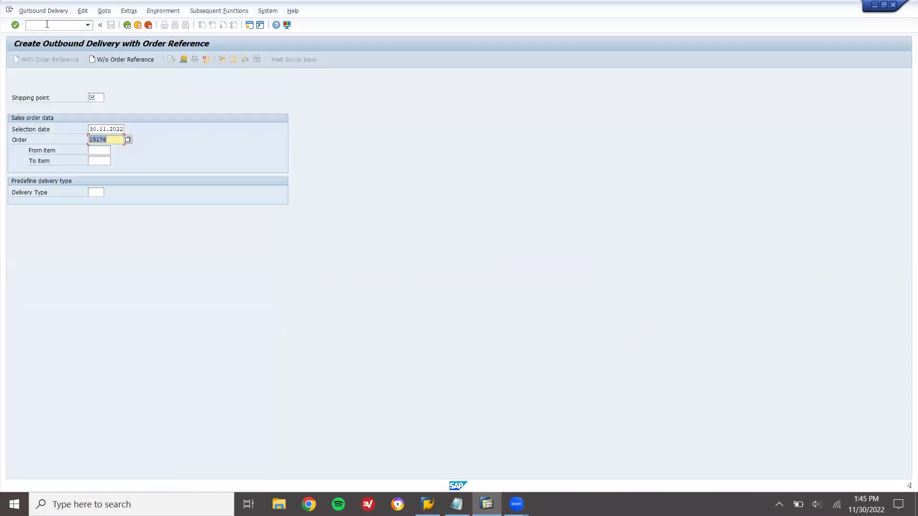
Set the shipping point to LD01, try to create the delivery for the sales order, and return from the log
{"action": "left_click", "coordinate": [93, 99]}
{"action": "type", "text": "1"}
{"action": "key", "text": "Return"}
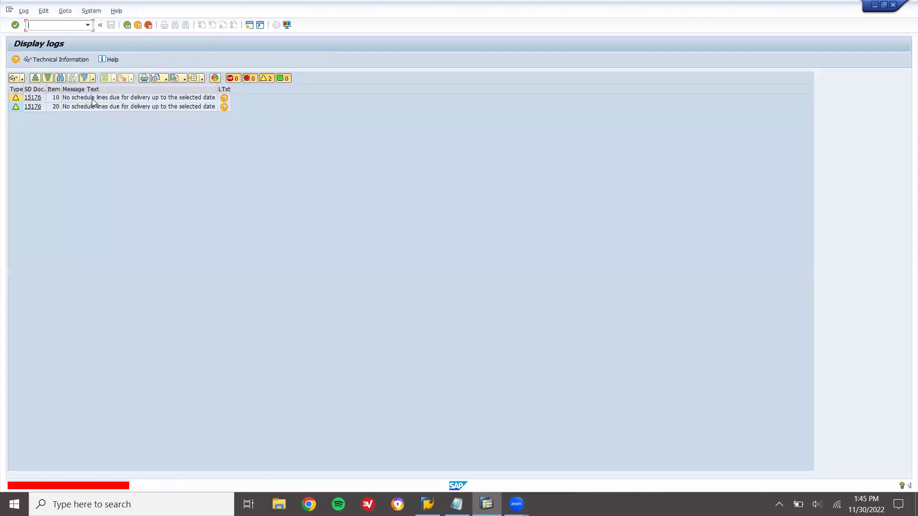
{"action": "left_click", "coordinate": [138, 25]}
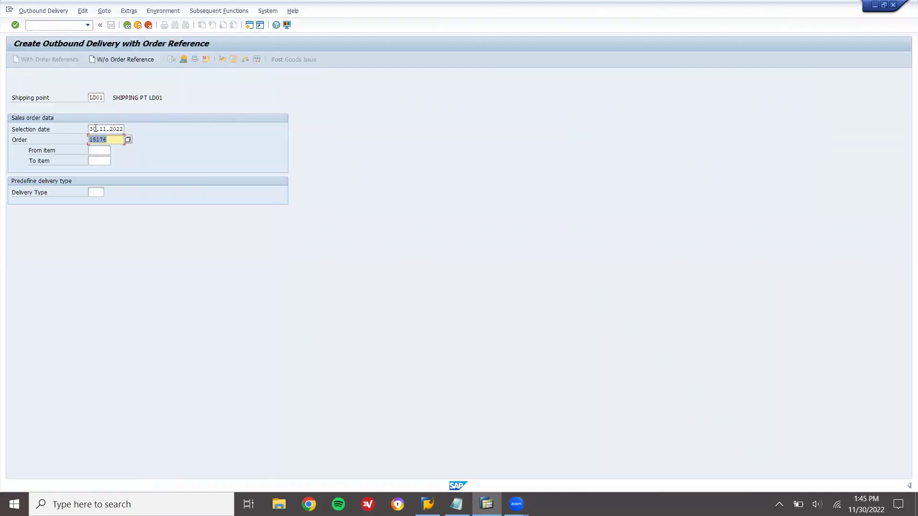
Set the selection date to 30.12.2022 and proceed to the outbound delivery overview for the sales order
{"action": "left_click", "coordinate": [102, 129]}
{"action": "key", "text": "Return"}
{"action": "left_click", "coordinate": [138, 25]}
{"action": "left_click", "coordinate": [102, 129]}
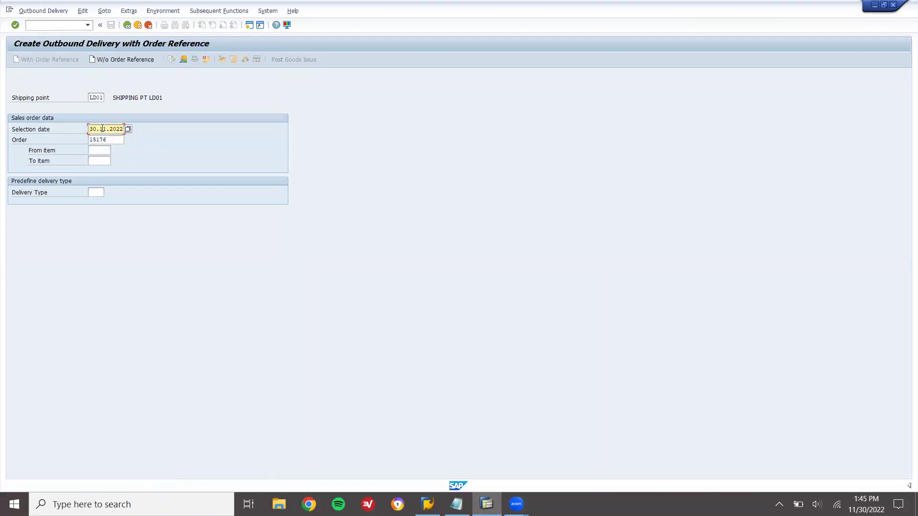
{"action": "key", "text": "Return"}
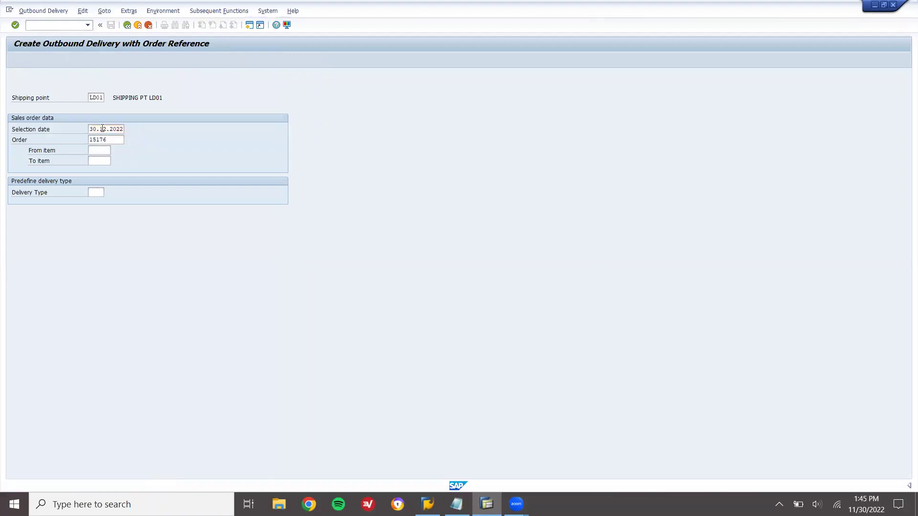
Enter a picked quantity of 10 for both delivery items, post the goods issue, and open the saved-delivery message
{"action": "left_click", "coordinate": [91, 110]}
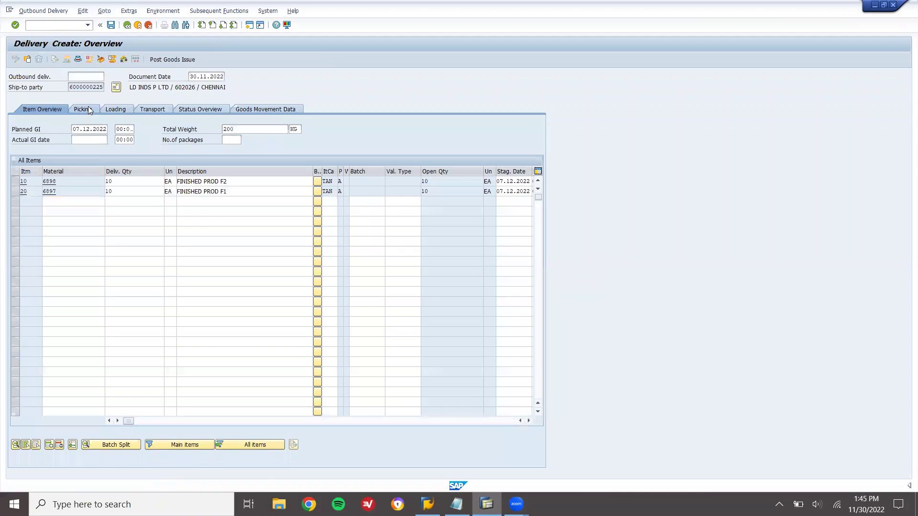
{"action": "left_click", "coordinate": [250, 182]}
{"action": "type", "text": "10"}
{"action": "key", "text": "Return"}
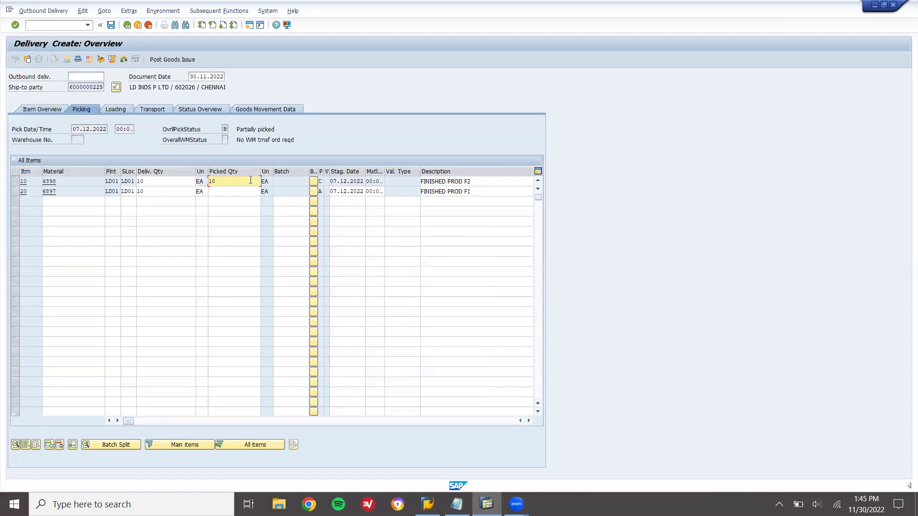
{"action": "type", "text": "10"}
{"action": "key", "text": "Return"}
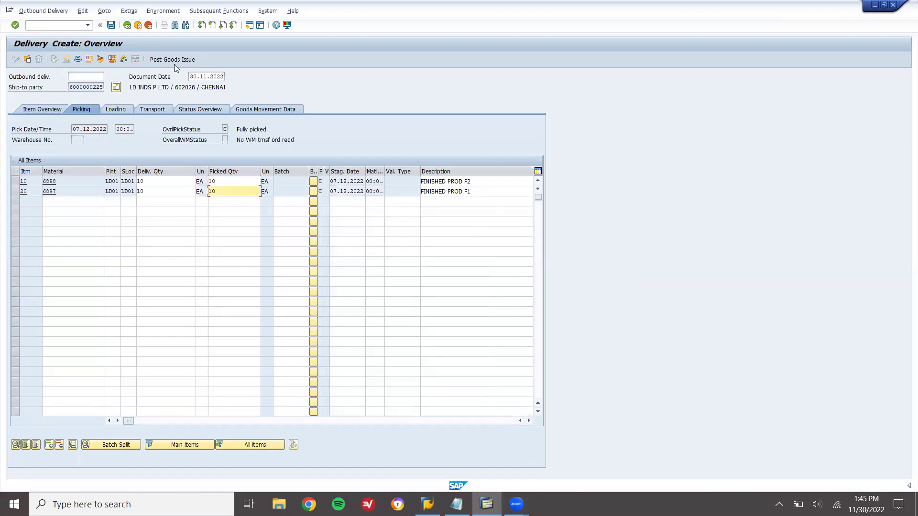
{"action": "left_click", "coordinate": [174, 60]}
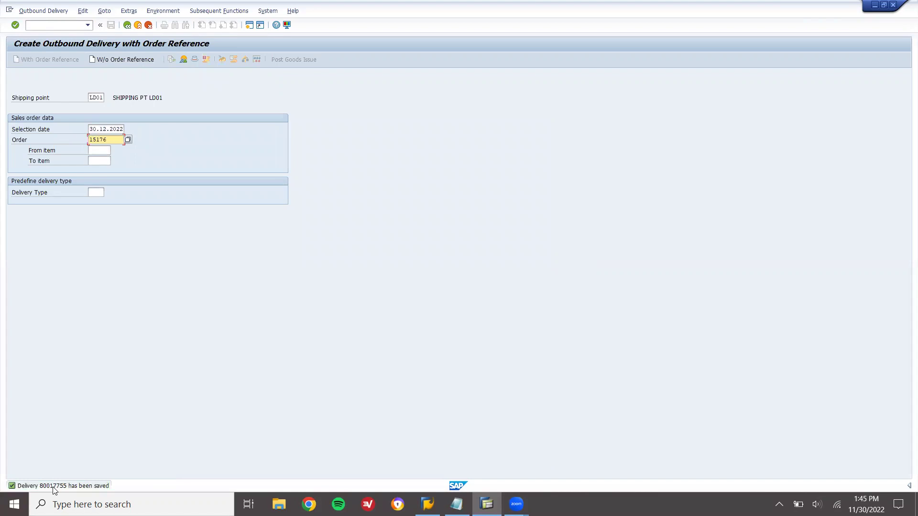
{"action": "double_click", "coordinate": [53, 487]}
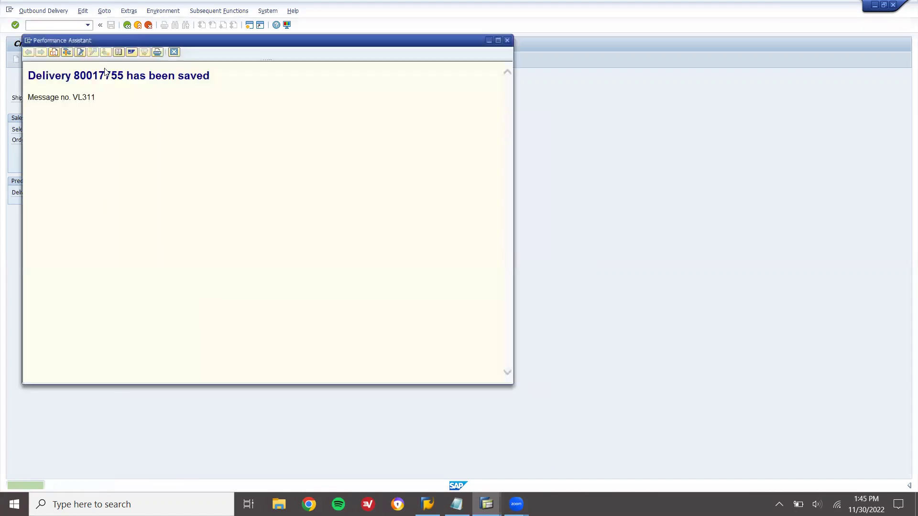
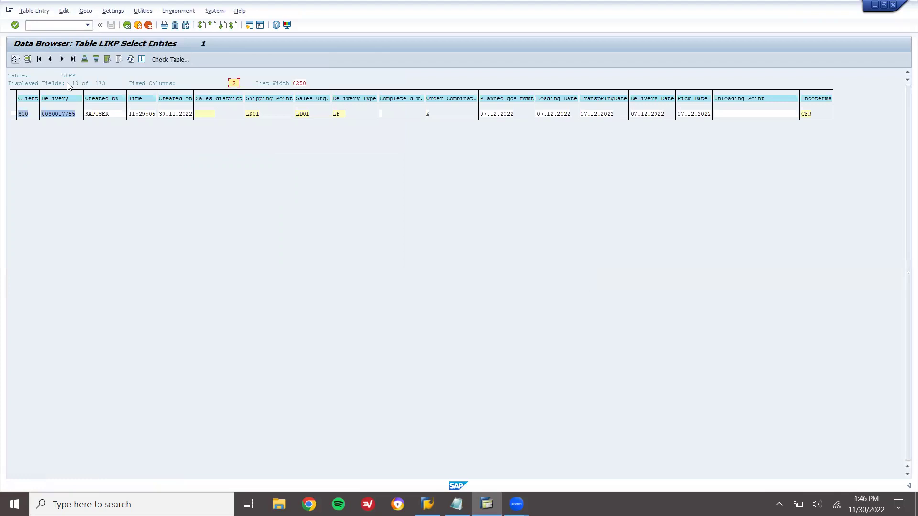
Check the ship-to party in the delivery's LIKP header record and return to the Data Browser's initial screen
{"action": "double_click", "coordinate": [66, 113]}
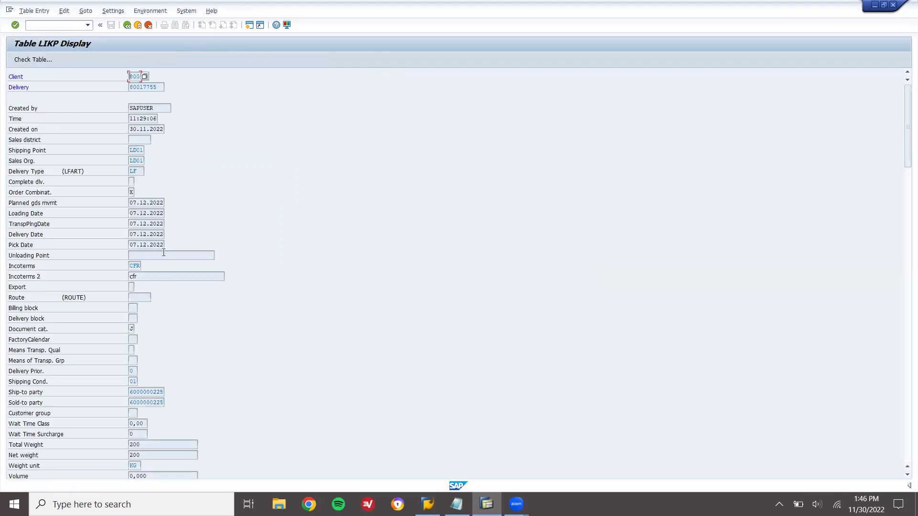
{"action": "left_click_drag", "start_coordinate": [133, 393], "coordinate": [168, 393]}
{"action": "left_click", "coordinate": [128, 27]}
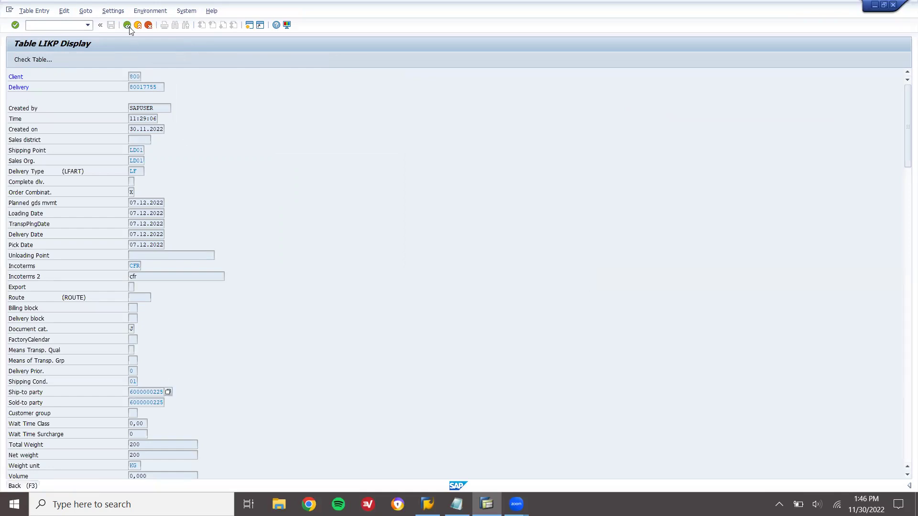
{"action": "left_click", "coordinate": [127, 26]}
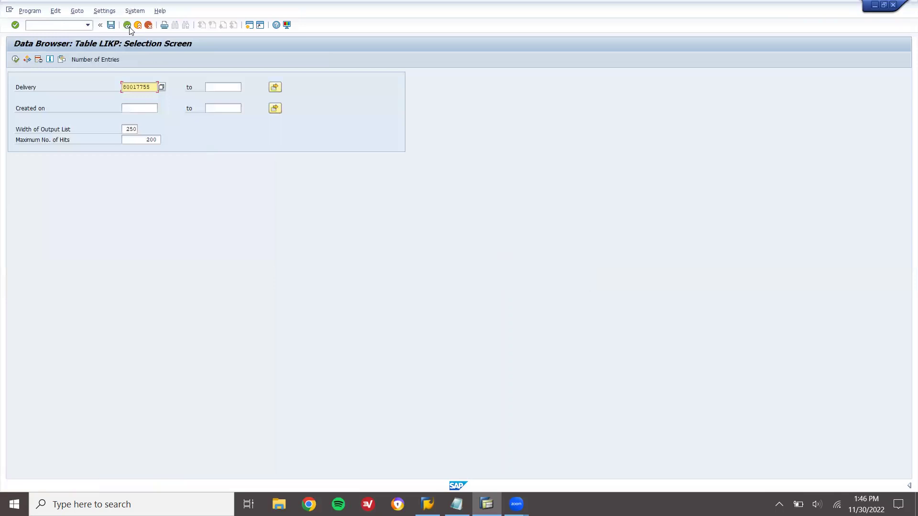
{"action": "left_click", "coordinate": [128, 26]}
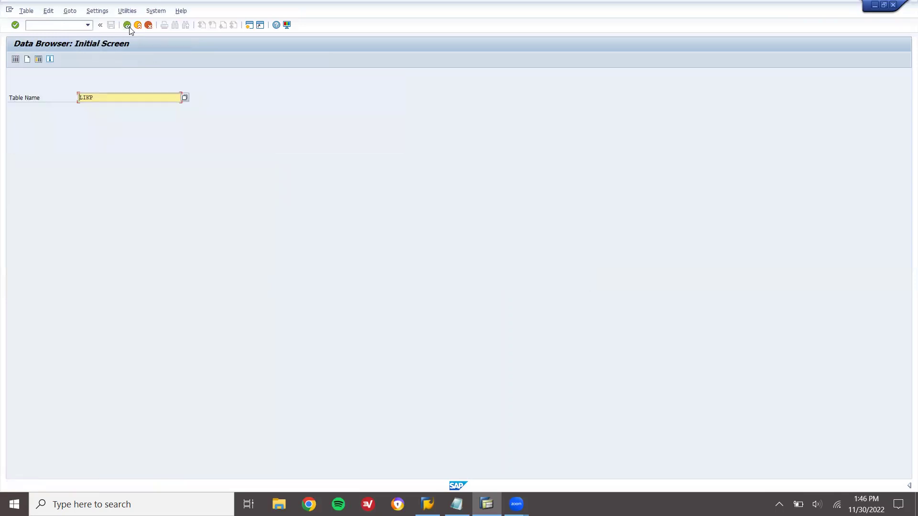
Open table LIPS and list the item entries for the saved delivery number
{"action": "key", "text": "Return"}
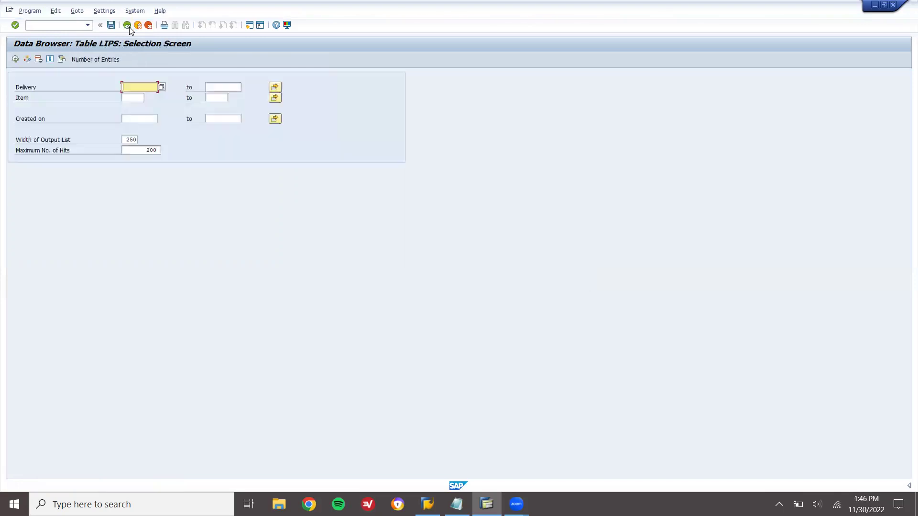
{"action": "type", "text": "80017755"}
{"action": "left_click", "coordinate": [15, 59]}
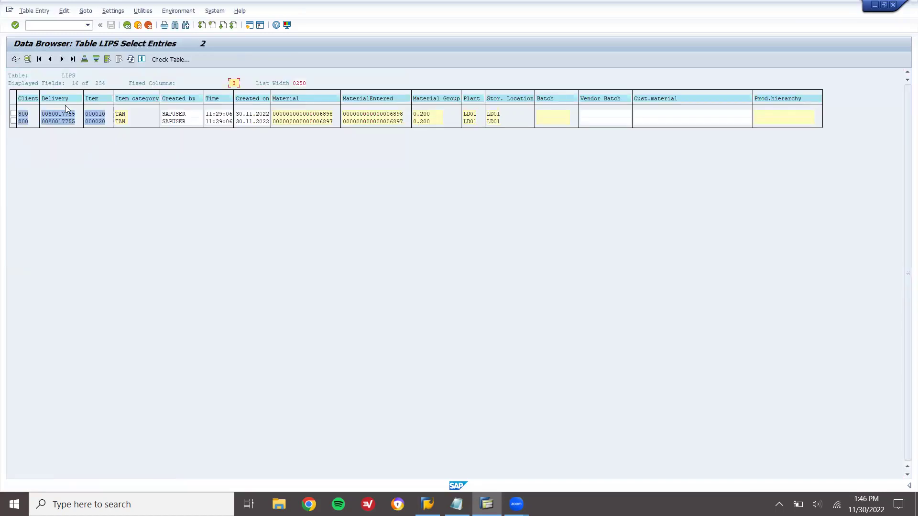
Download the LIPS entries list in unconverted format to the Desktop as SSS.TXT
{"action": "left_click", "coordinate": [69, 11]}
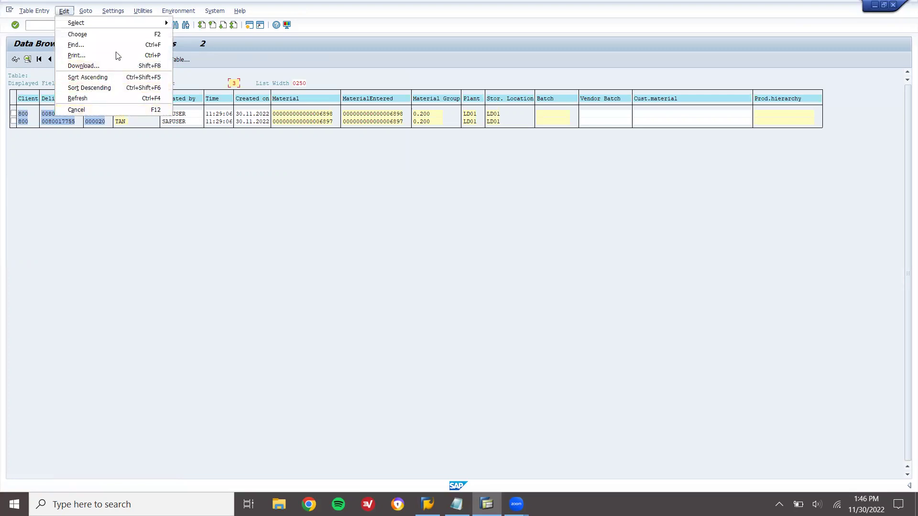
{"action": "left_click", "coordinate": [110, 66]}
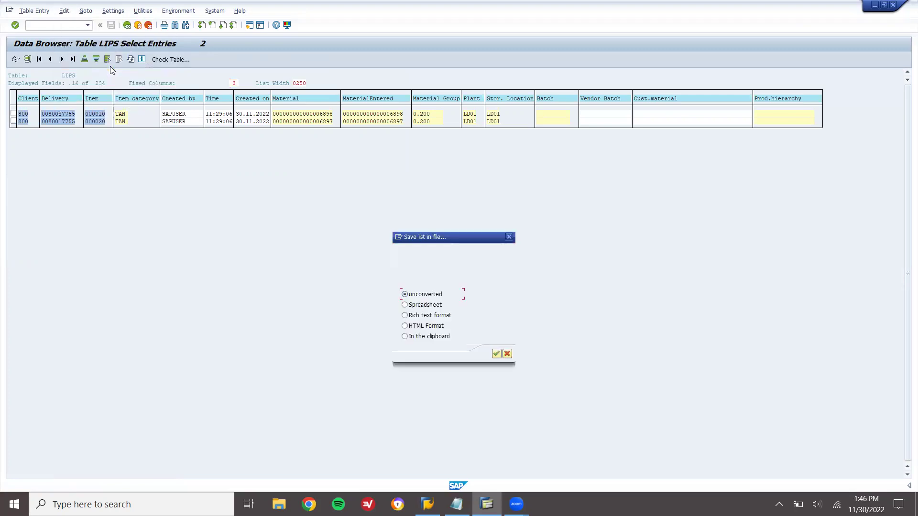
{"action": "left_click", "coordinate": [496, 354]}
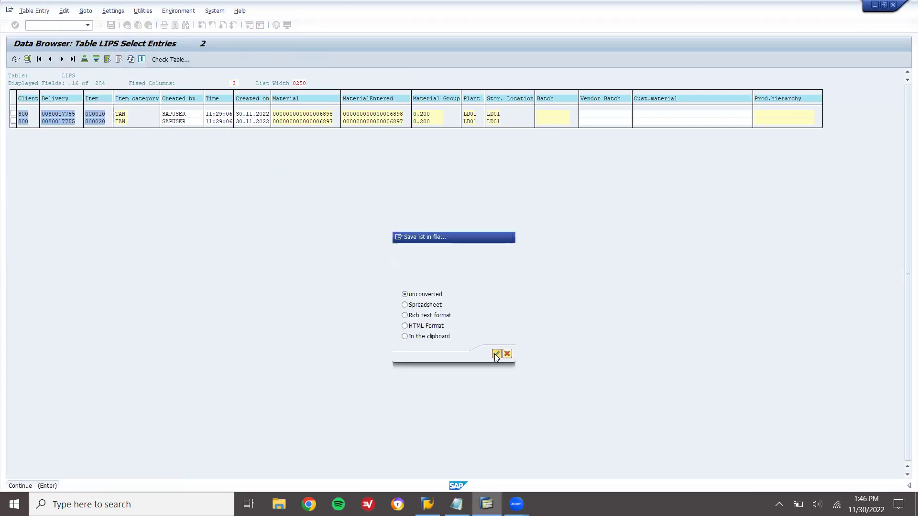
{"action": "type", "text": "SSS.TXT"}
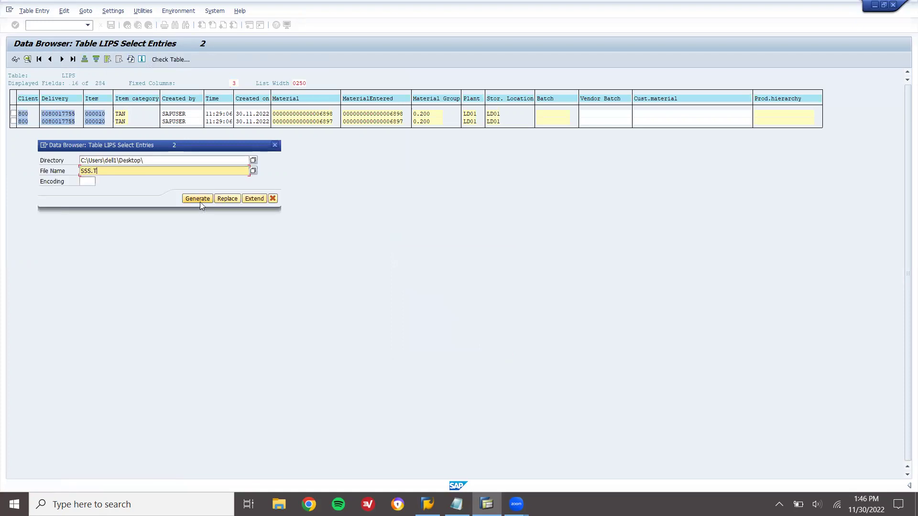
{"action": "left_click", "coordinate": [191, 199]}
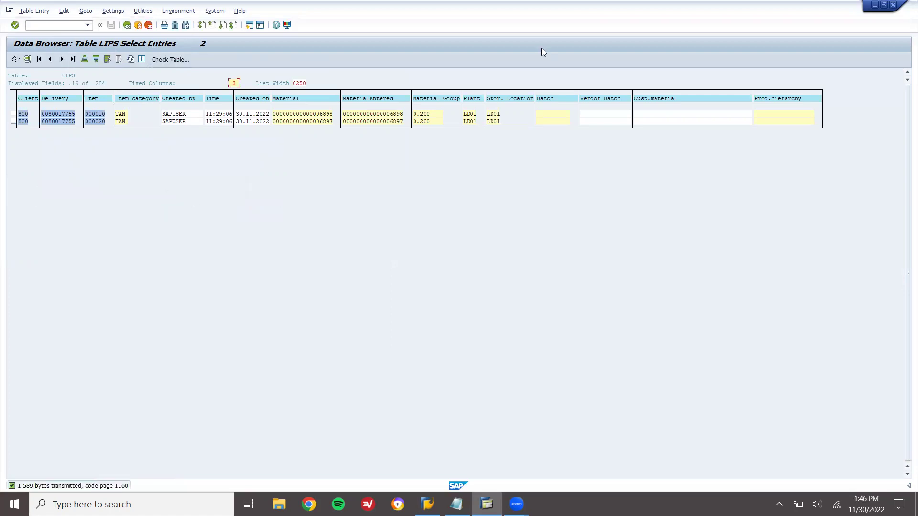
Minimize SAP, review the delivery items in the exported SSS file on the desktop, and close it
{"action": "left_click", "coordinate": [878, 7]}
{"action": "left_click", "coordinate": [767, 75]}
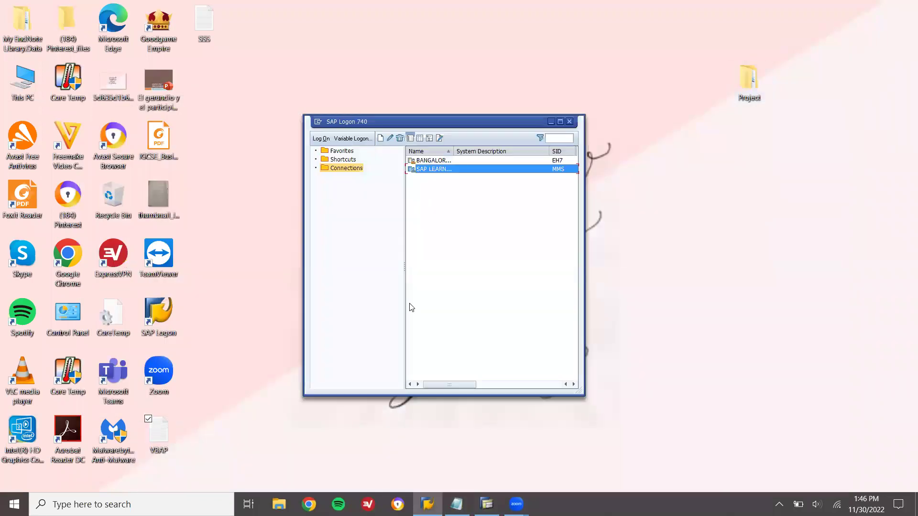
{"action": "double_click", "coordinate": [205, 14]}
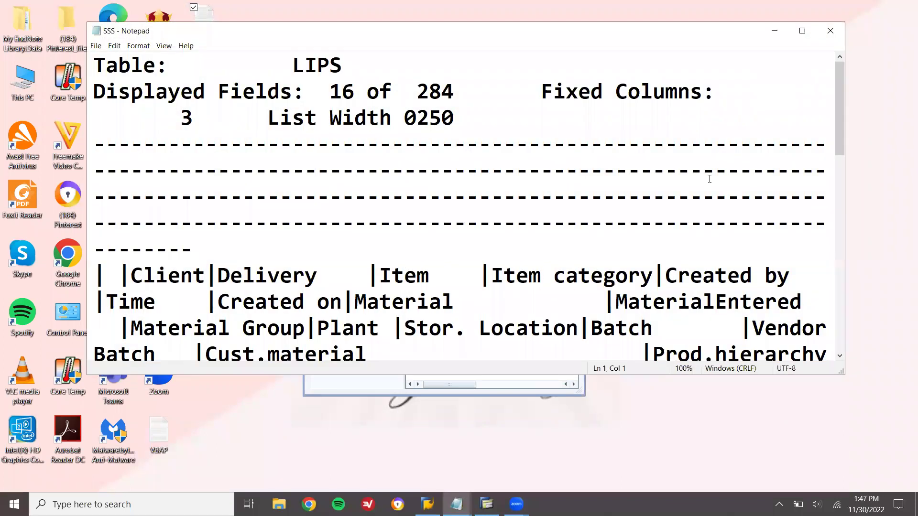
{"action": "left_click_drag", "start_coordinate": [840, 108], "coordinate": [835, 297]}
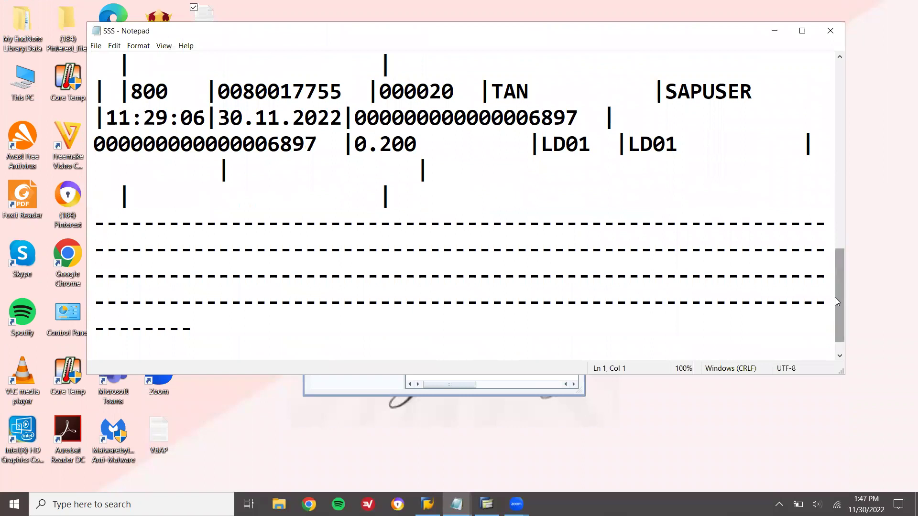
{"action": "left_click", "coordinate": [831, 31]}
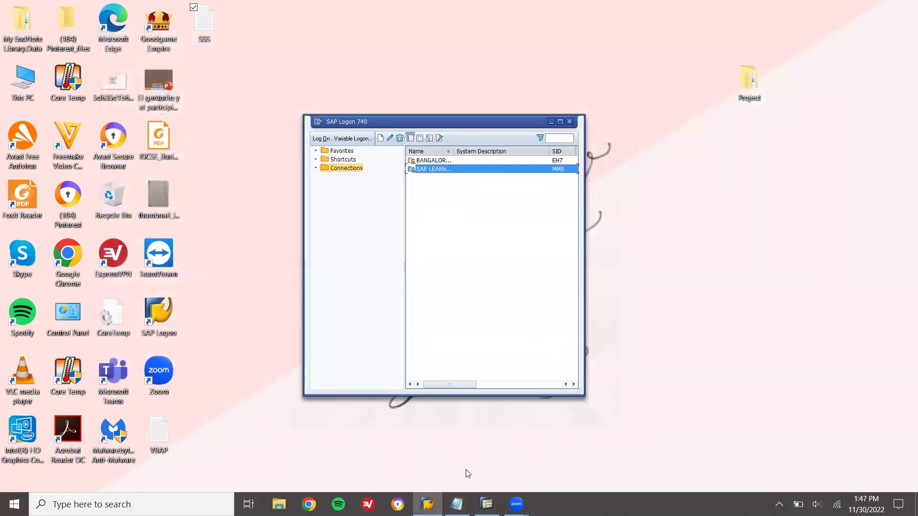
Switch back to SAP and leave the LIPS Data Browser for the SAP Easy Access screen
{"action": "left_click", "coordinate": [487, 504]}
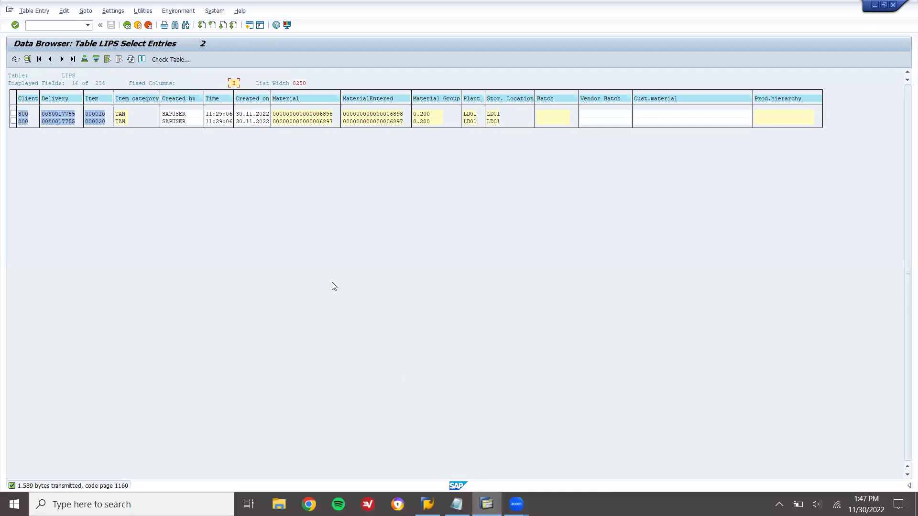
{"action": "left_click", "coordinate": [138, 25]}
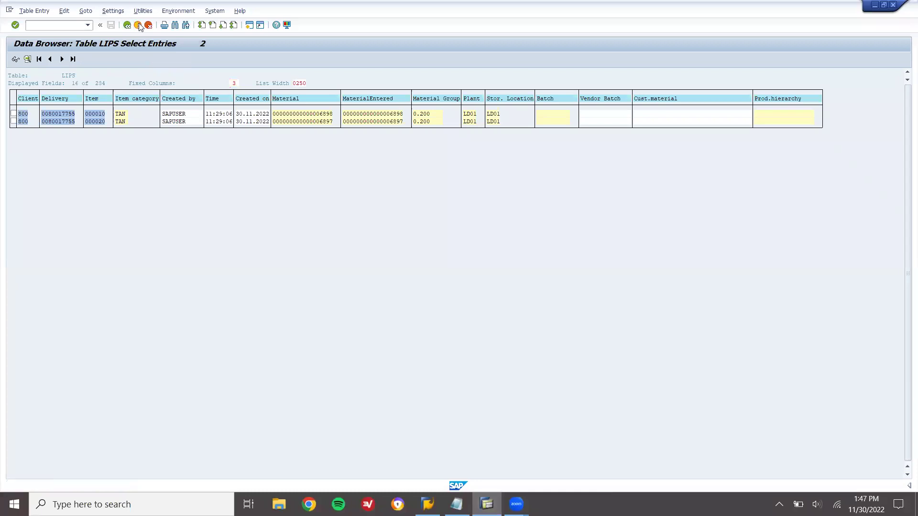
{"action": "left_click", "coordinate": [139, 25]}
{"action": "left_click", "coordinate": [138, 25]}
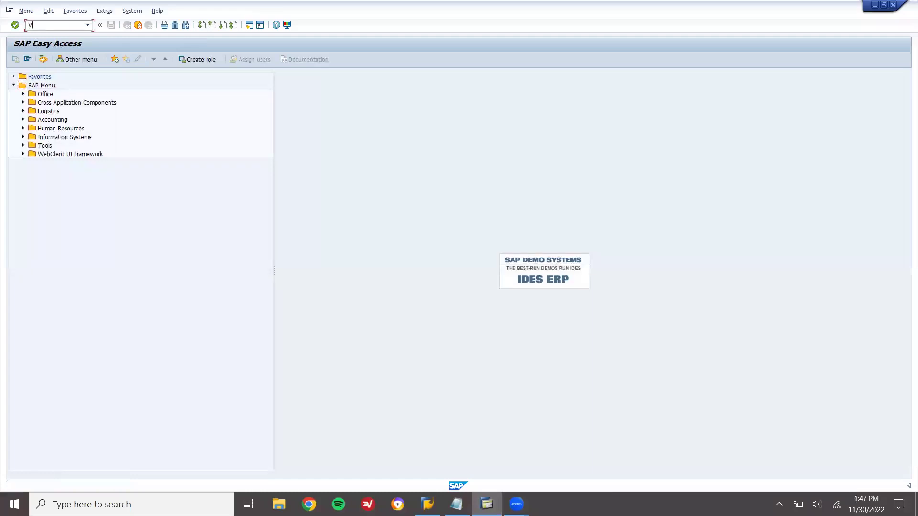
Open Create Billing Document with transaction VF01 and create and save the invoice for the delivery
{"action": "left_click", "coordinate": [43, 25]}
{"action": "type", "text": "VF01"}
{"action": "key", "text": "Return"}
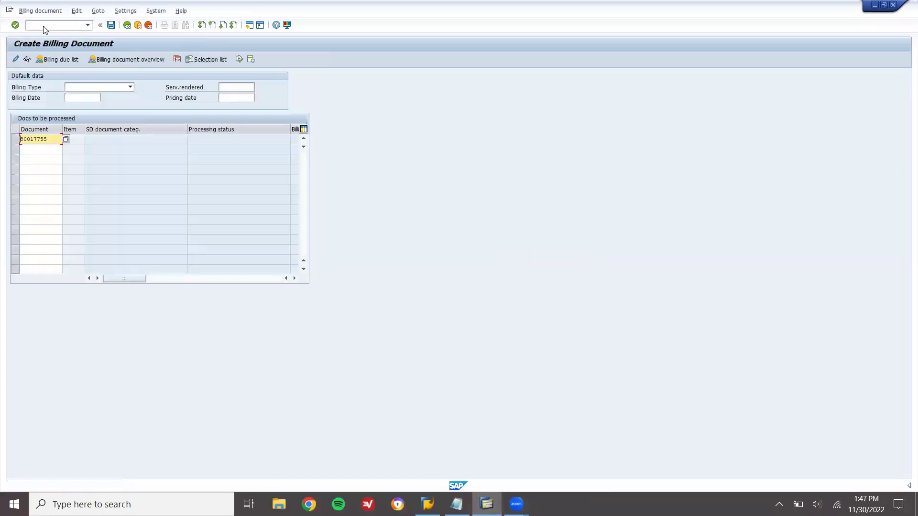
{"action": "key", "text": "Return"}
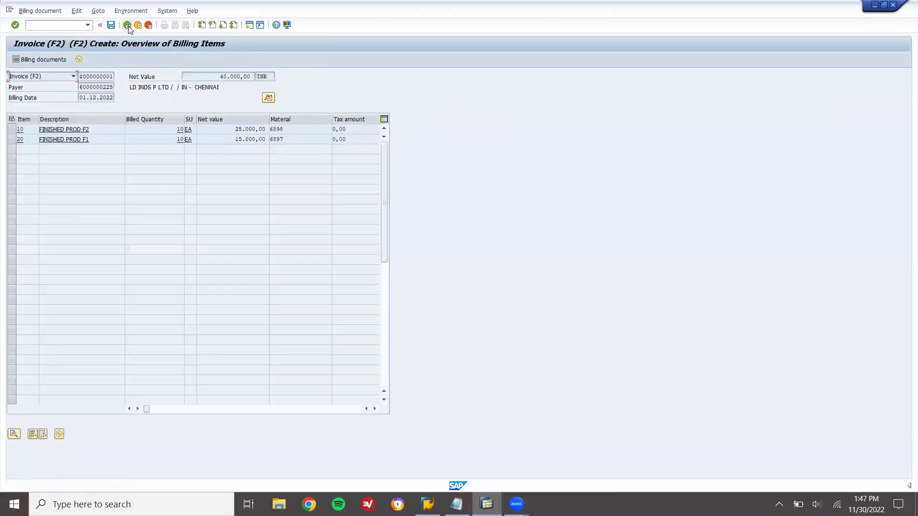
{"action": "left_click", "coordinate": [111, 27]}
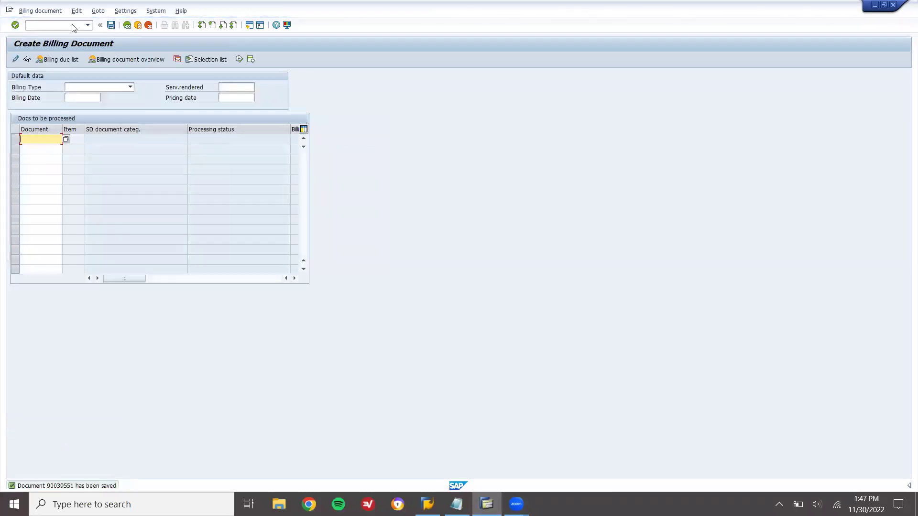
Copy the billing document number from the saved message and paste it after "Billing:" in the Notepad notes
{"action": "double_click", "coordinate": [54, 487]}
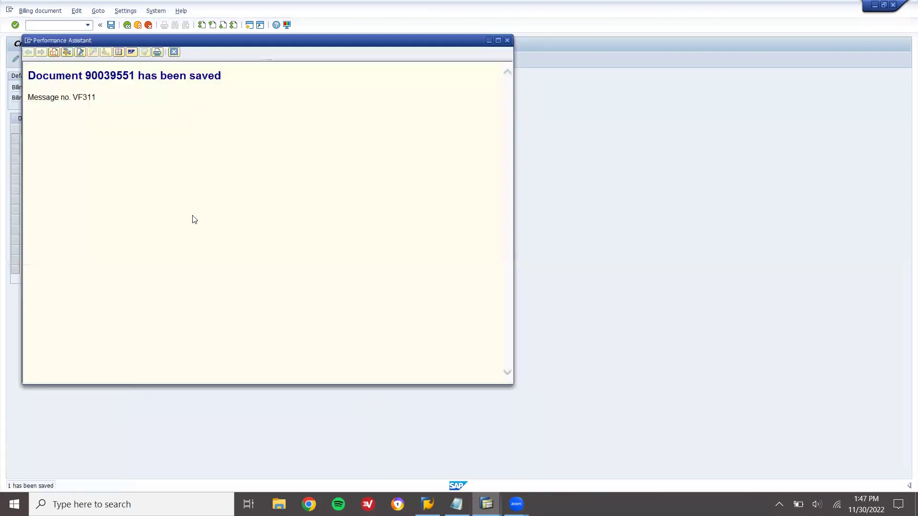
{"action": "double_click", "coordinate": [121, 79]}
{"action": "key", "text": "ctrl+c"}
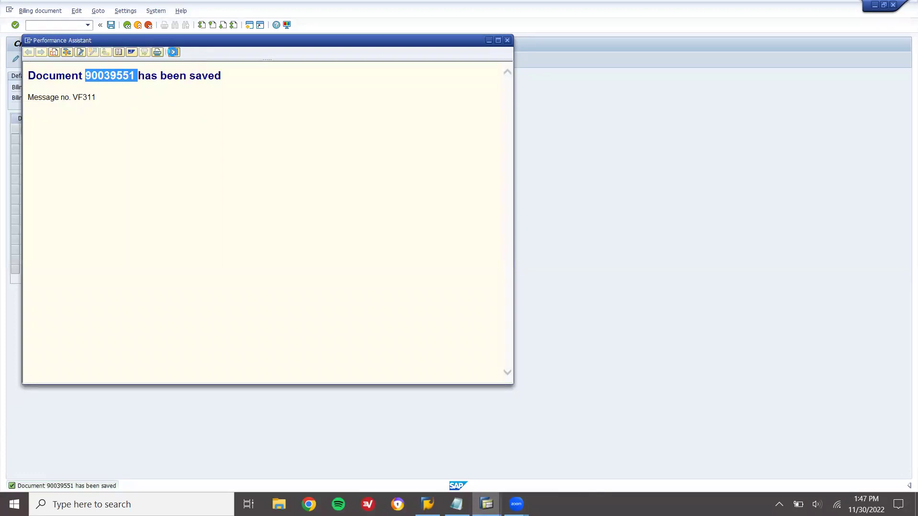
{"action": "left_click", "coordinate": [174, 52]}
{"action": "key", "text": "alt+Tab"}
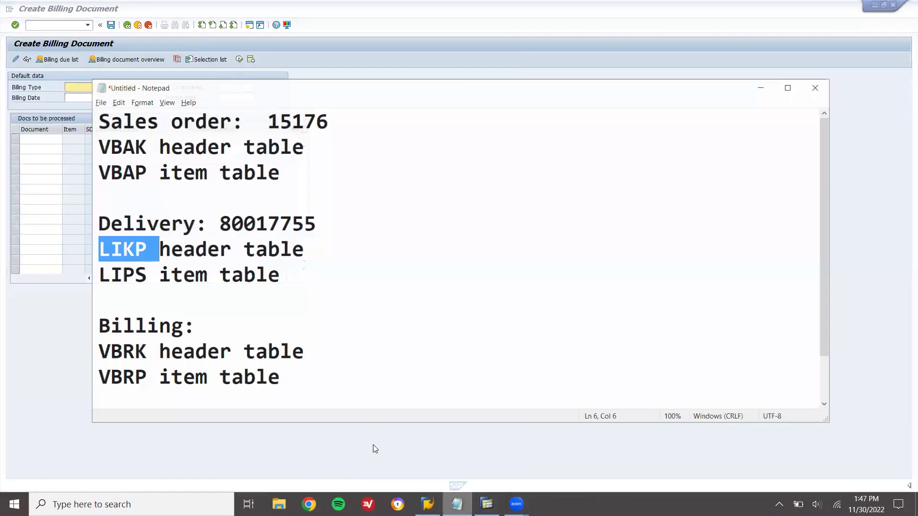
{"action": "left_click", "coordinate": [240, 320]}
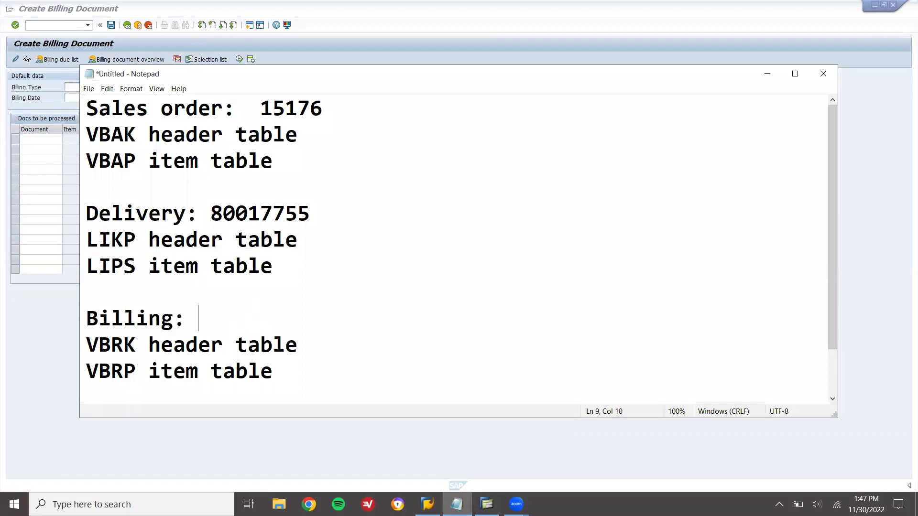
{"action": "key", "text": "ctrl+v"}
Switch back to SAP, leave Create Billing Document and open the Data Browser with transaction SE16
{"action": "key", "text": "alt+Tab"}
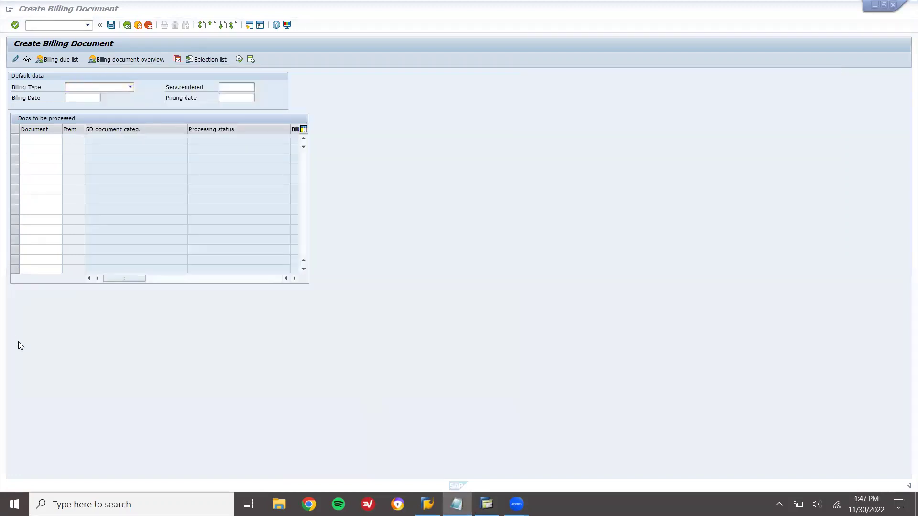
{"action": "left_click", "coordinate": [138, 25]}
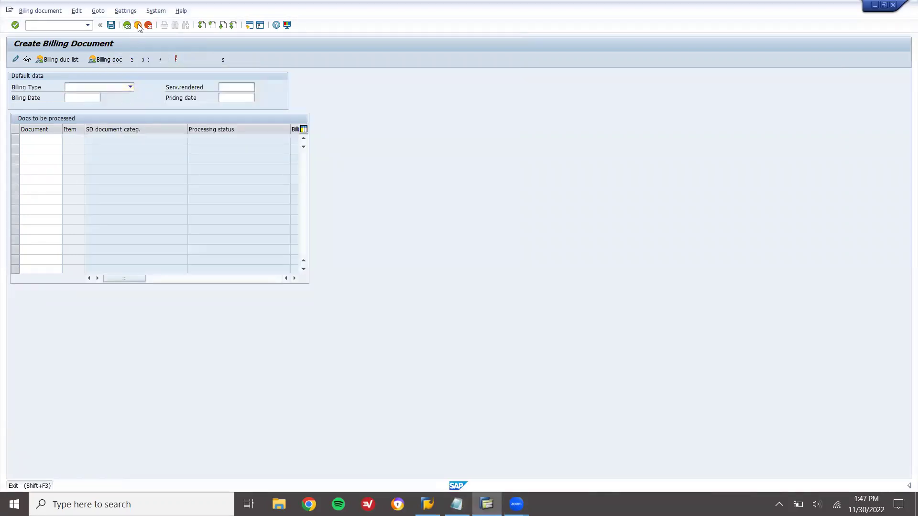
{"action": "left_click", "coordinate": [60, 28]}
{"action": "type", "text": "S"}
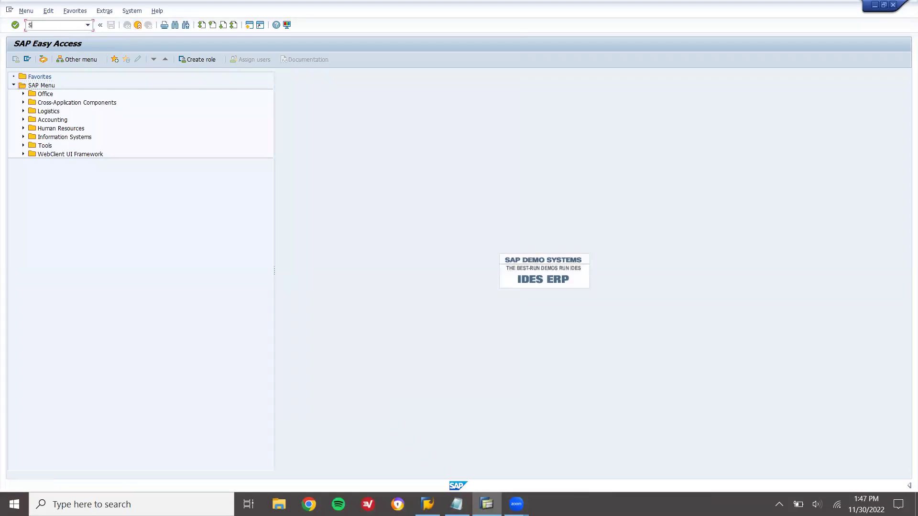
{"action": "type", "text": "E16"}
{"action": "key", "text": "Return"}
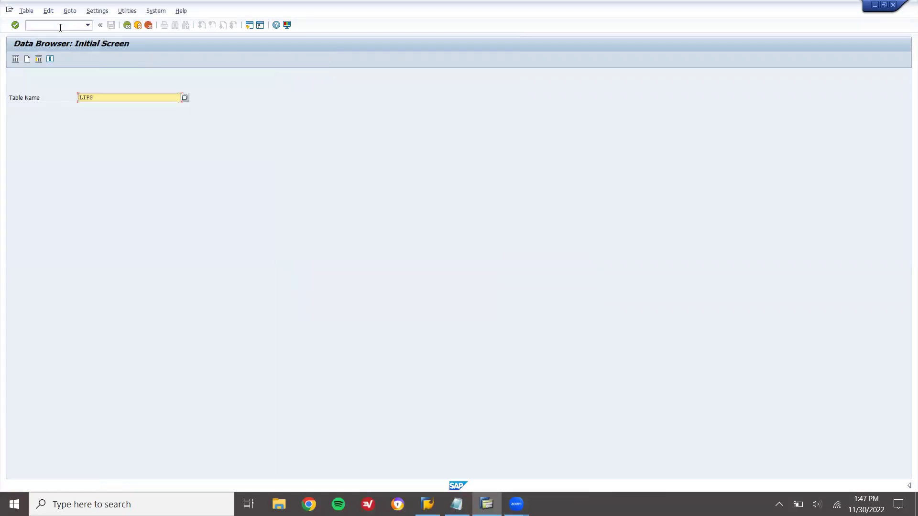
Check the billing table names in the Notepad notes, switch back to SAP and display the VBRK entry for the copied billing document
{"action": "key", "text": "alt+Tab"}
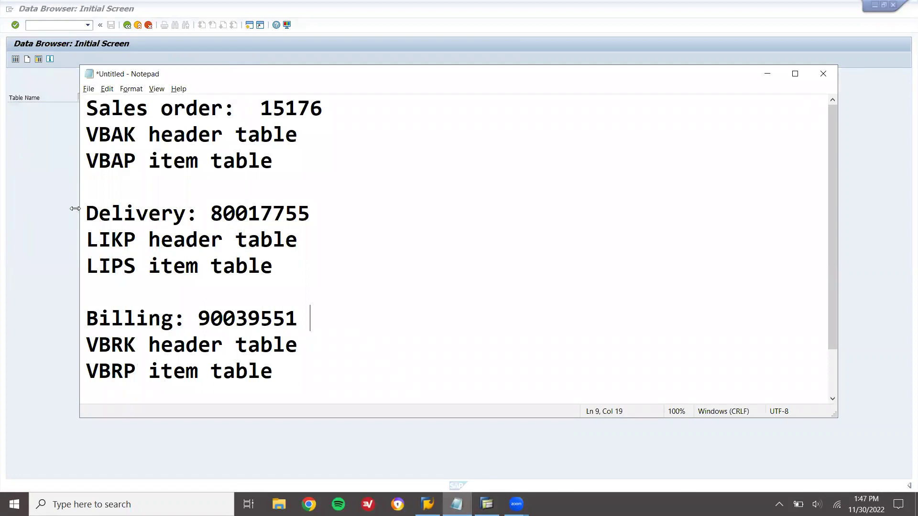
{"action": "key", "text": "alt+Tab"}
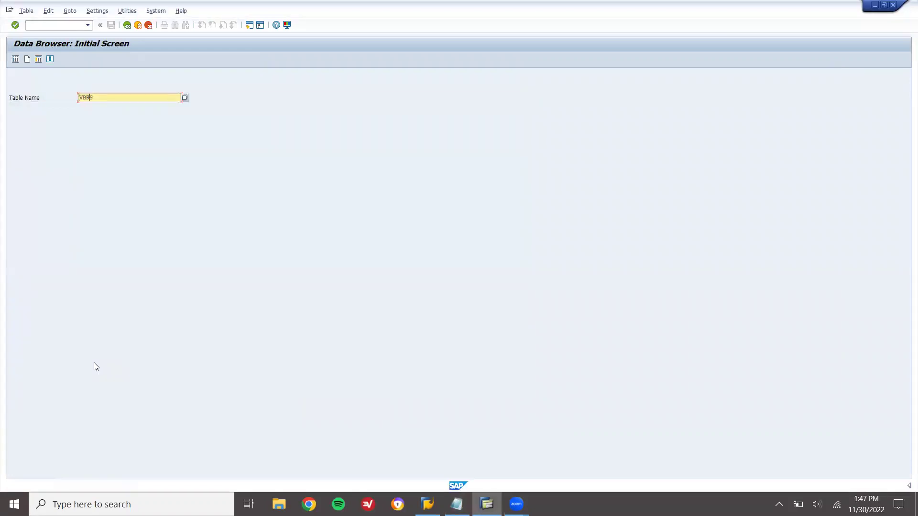
{"action": "key", "text": "Return"}
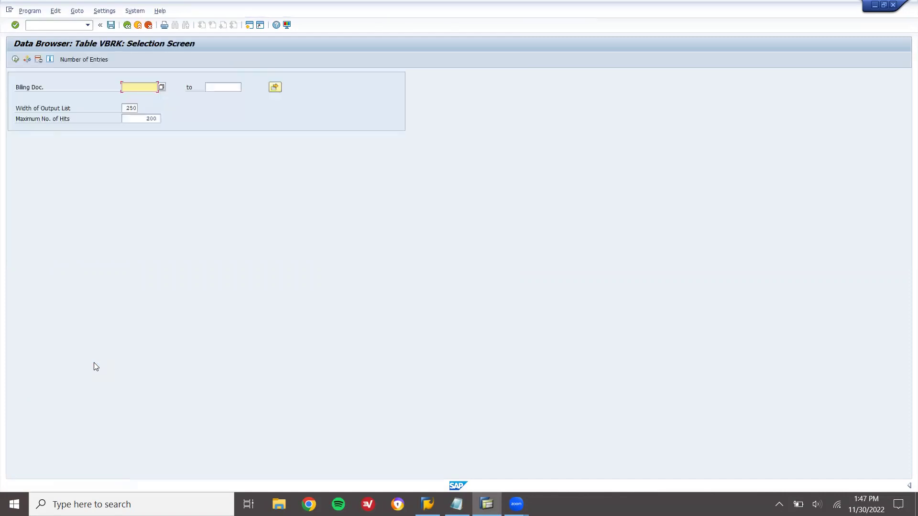
{"action": "key", "text": "ctrl+v"}
{"action": "left_click", "coordinate": [15, 59]}
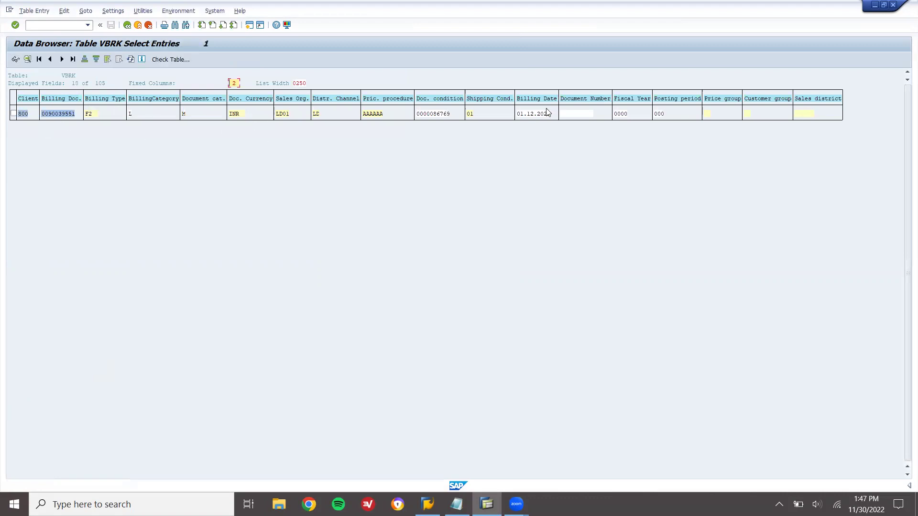
Return to the Data Browser's initial screen and display the VBRP item entries for the same billing document
{"action": "left_click", "coordinate": [128, 25]}
{"action": "left_click", "coordinate": [127, 26]}
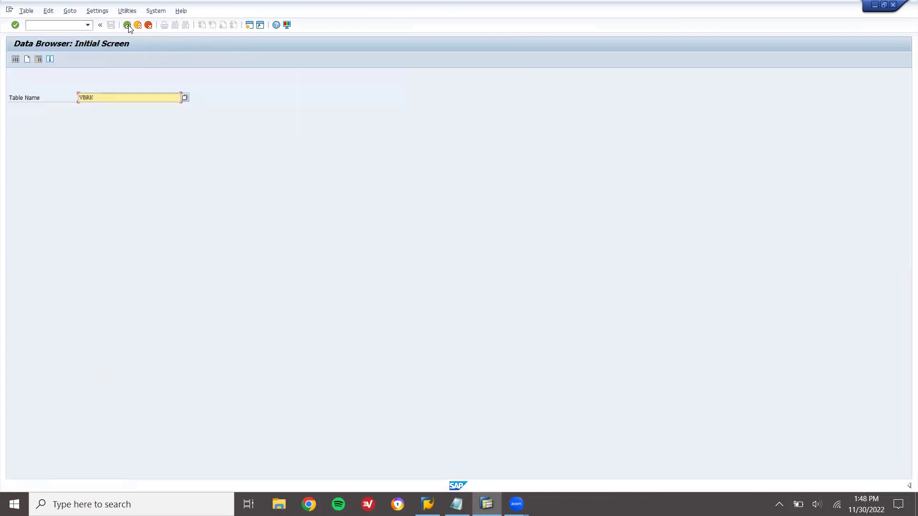
{"action": "key", "text": "BackSpace"}
{"action": "type", "text": "P"}
{"action": "key", "text": "Return"}
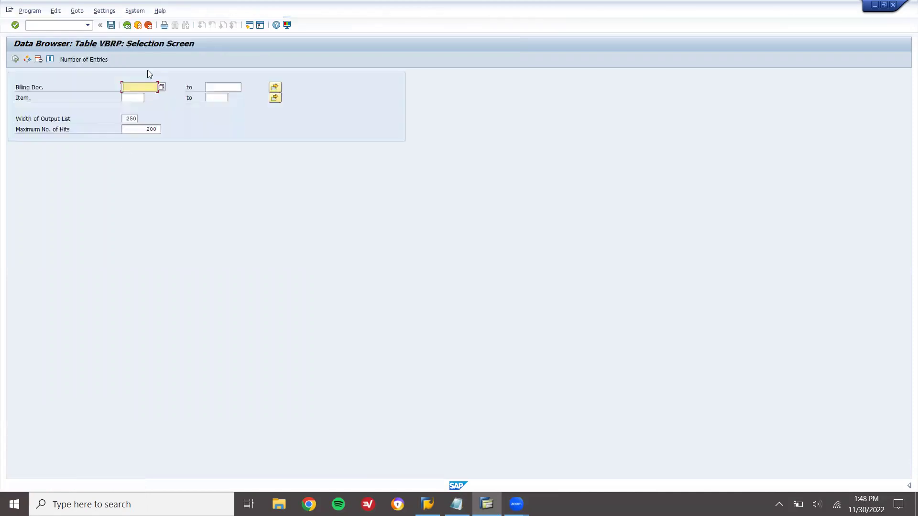
{"action": "key", "text": "ctrl+v"}
{"action": "left_click", "coordinate": [15, 59]}
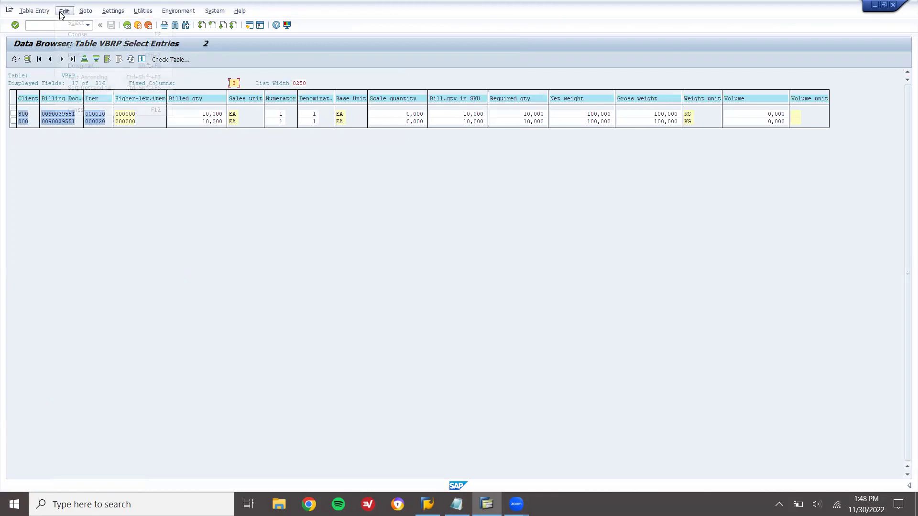
Download the VBRP entry list in unconverted format to the Desktop as VBRP.TXT
{"action": "left_click", "coordinate": [61, 13]}
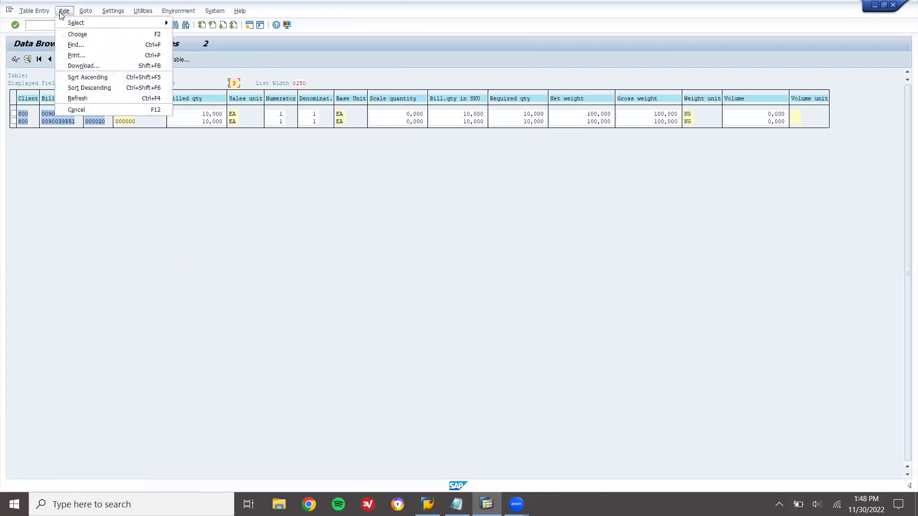
{"action": "left_click", "coordinate": [82, 66]}
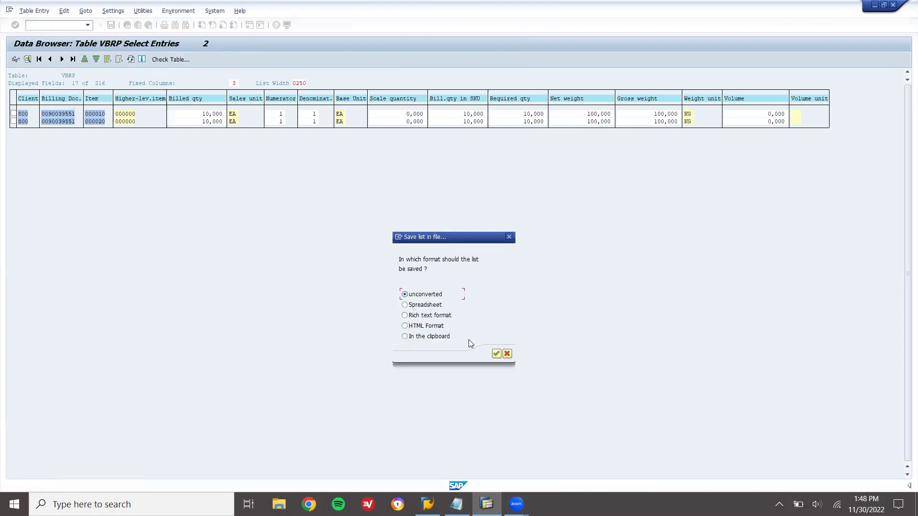
{"action": "left_click", "coordinate": [497, 354]}
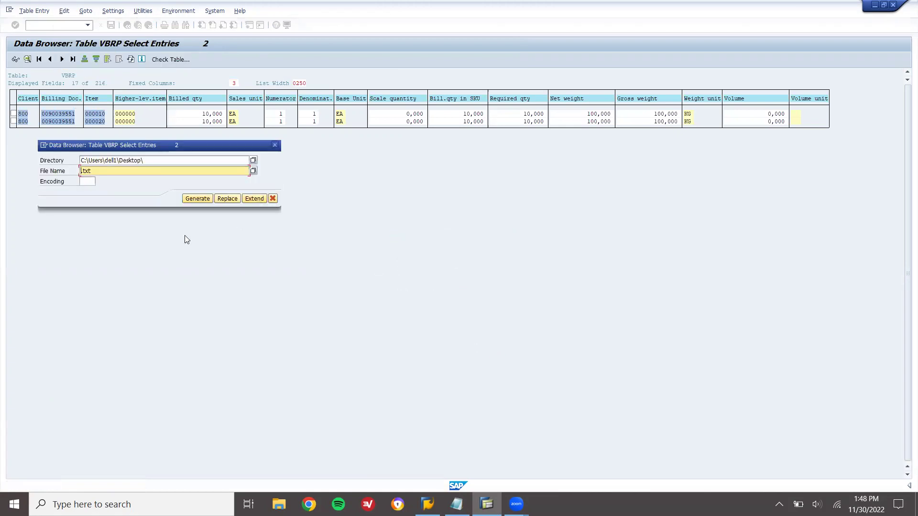
{"action": "type", "text": "VBRP.TXT"}
{"action": "key", "text": "Return"}
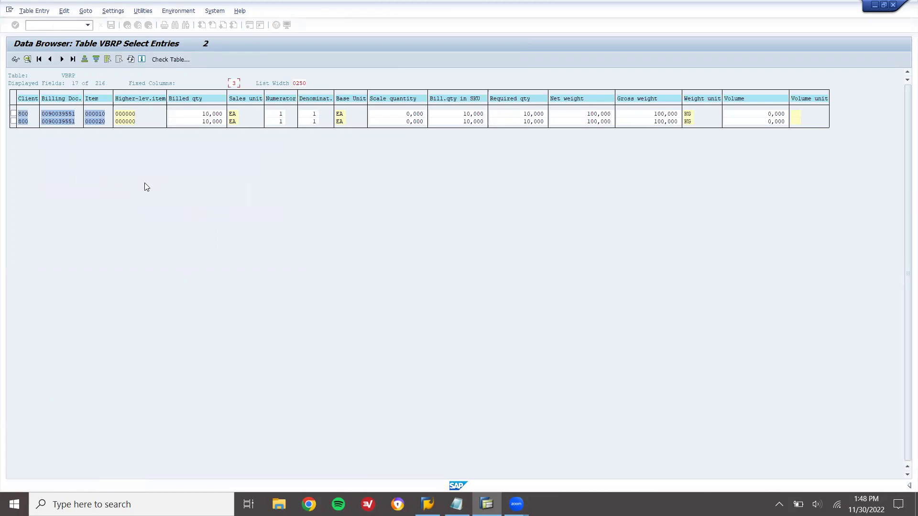
Minimize SAP and the Notepad notes, open the VBRP text file from the desktop and examine its exported item lines
{"action": "left_click", "coordinate": [875, 6]}
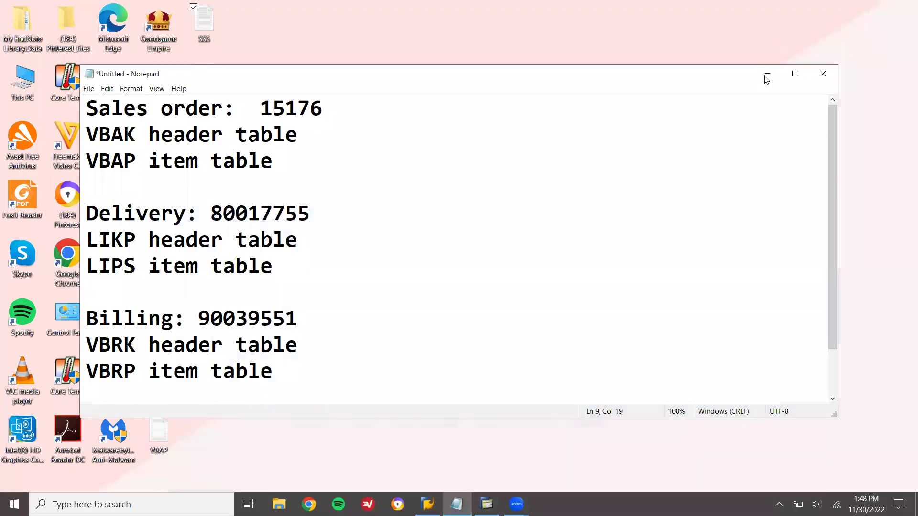
{"action": "left_click", "coordinate": [765, 73]}
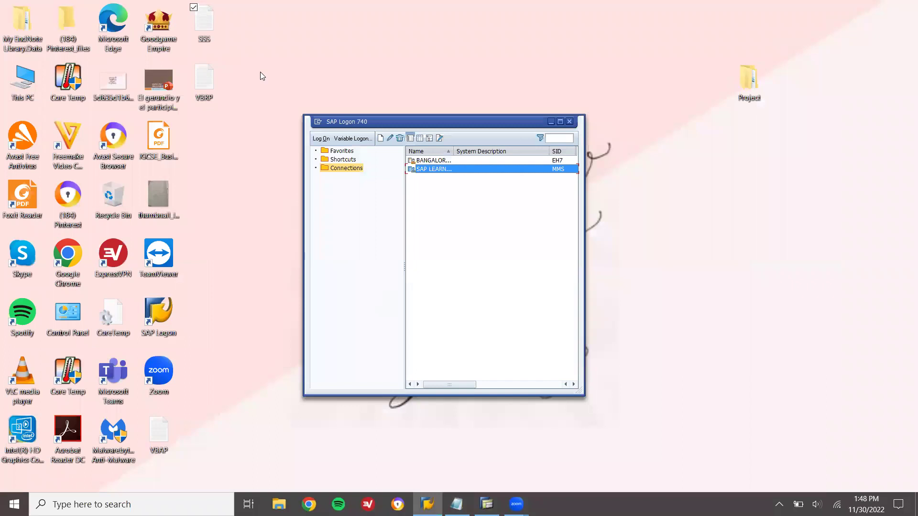
{"action": "double_click", "coordinate": [201, 93]}
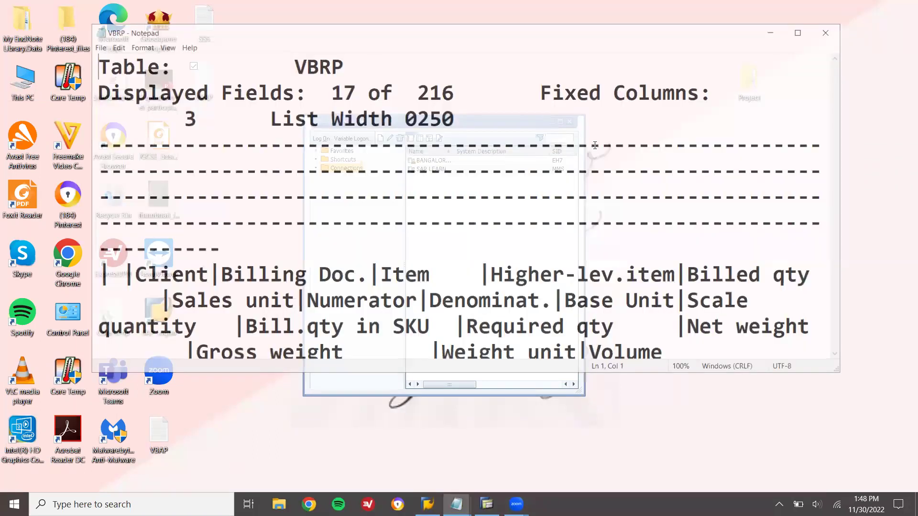
{"action": "left_click_drag", "start_coordinate": [840, 89], "coordinate": [841, 235]}
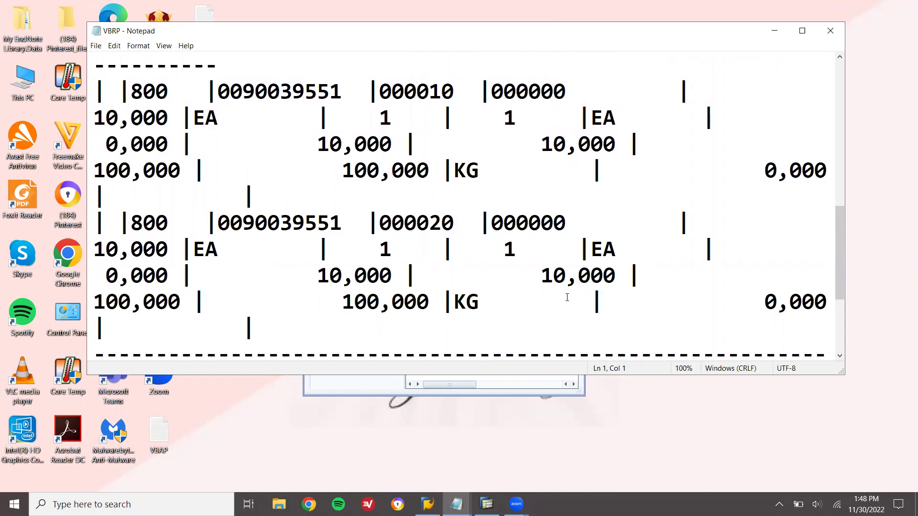
{"action": "left_click_drag", "start_coordinate": [835, 245], "coordinate": [837, 201]}
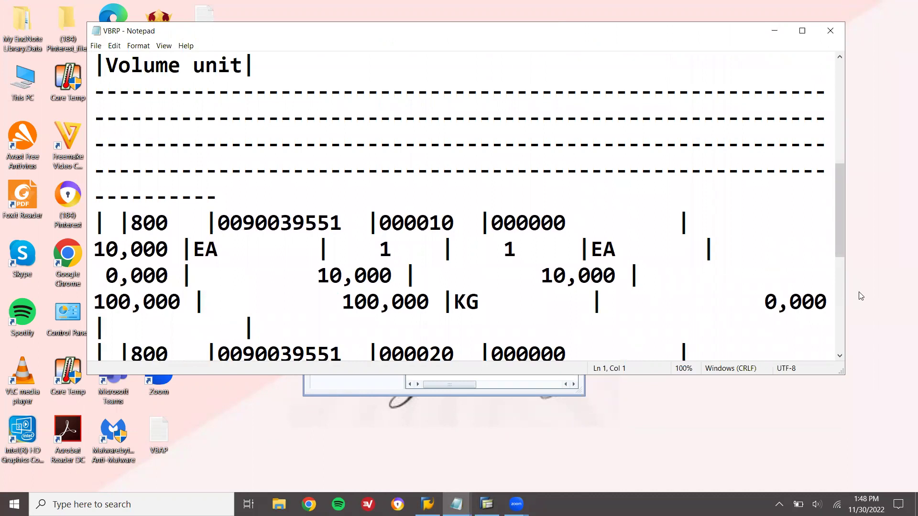